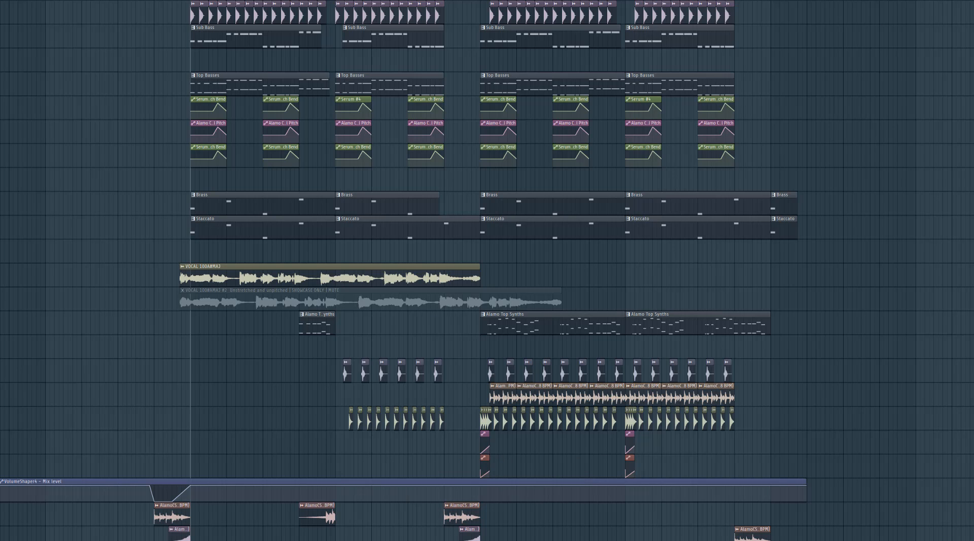
Open the kick clip's sampler settings and the GTune tuner on the DYNKICK mixer track, placing both windows in view
scroll(91, 37, "up", 5)
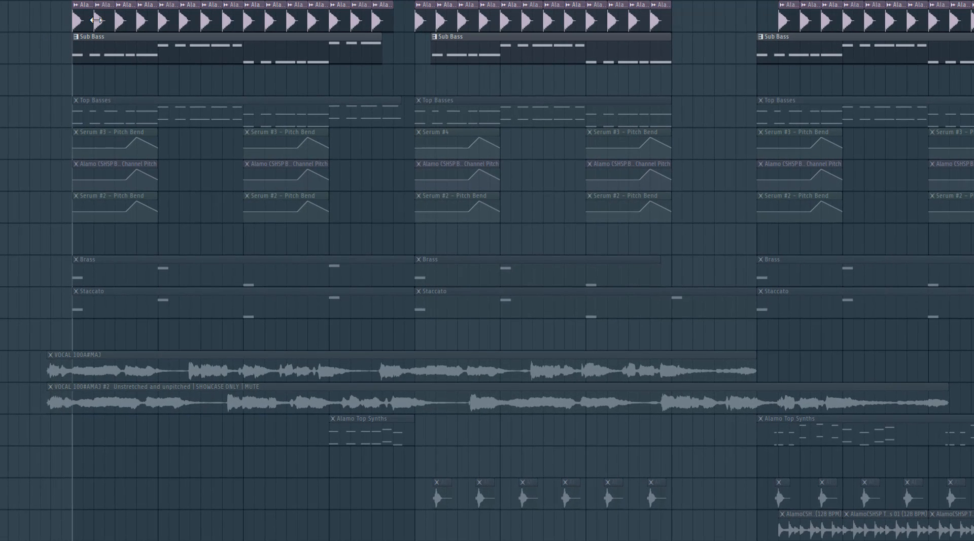
double_click(95, 21)
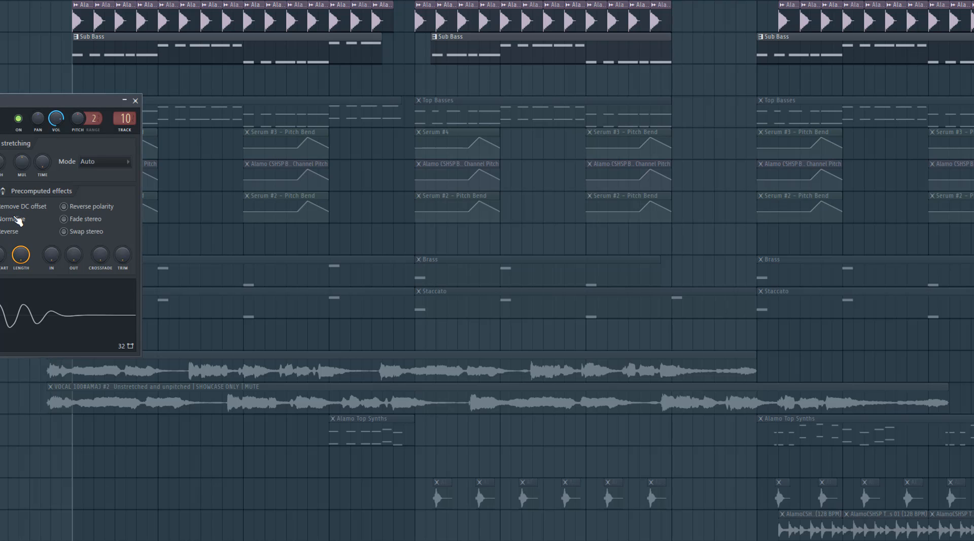
left_click_drag(8, 100, 367, 125)
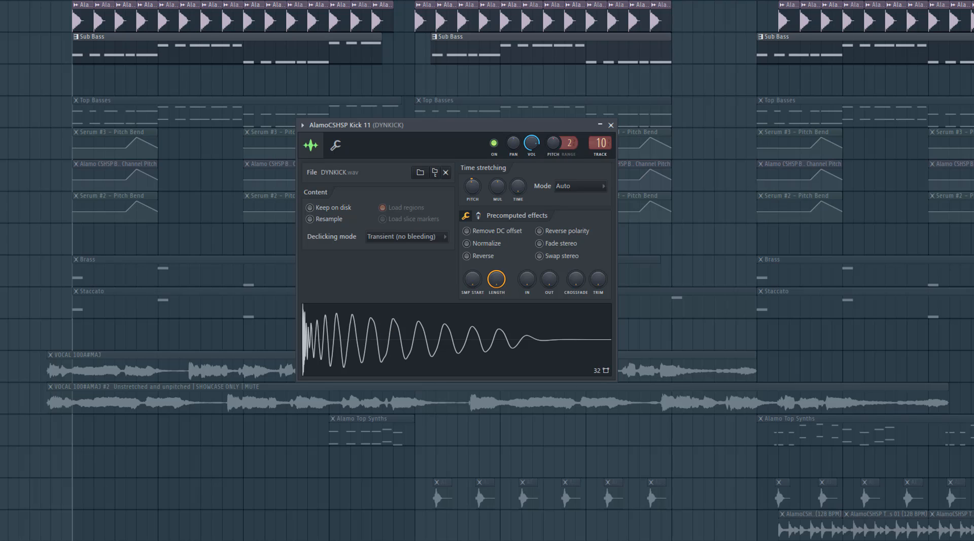
key("F9")
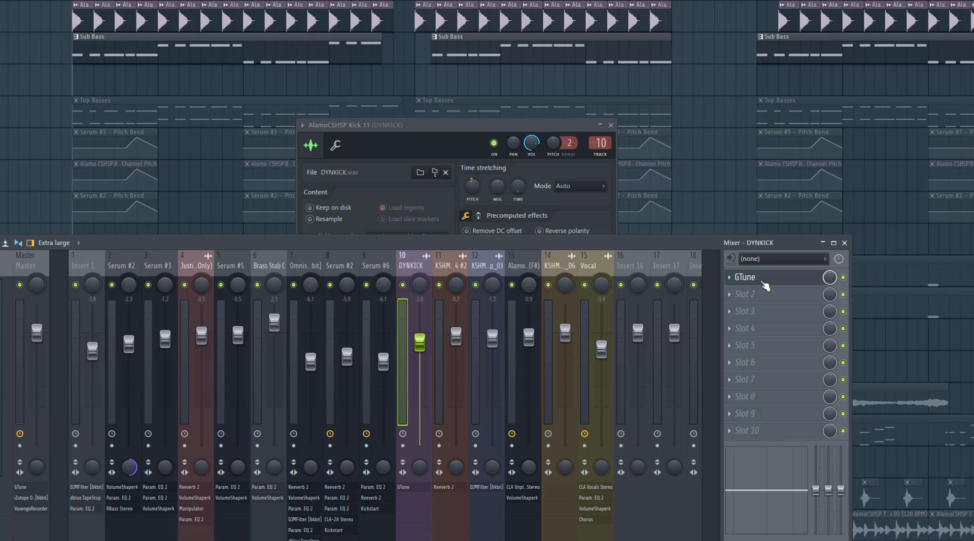
left_click(745, 277)
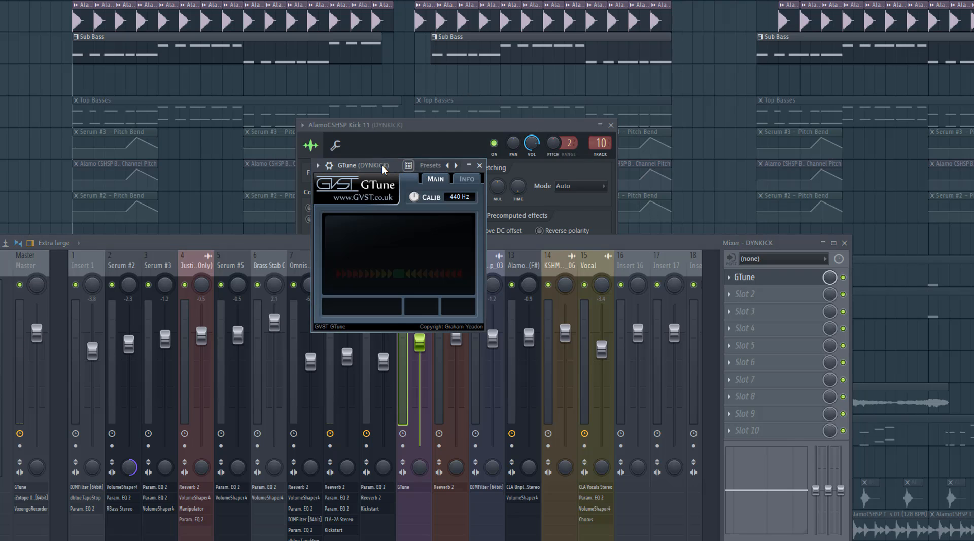
left_click_drag(383, 164, 640, 206)
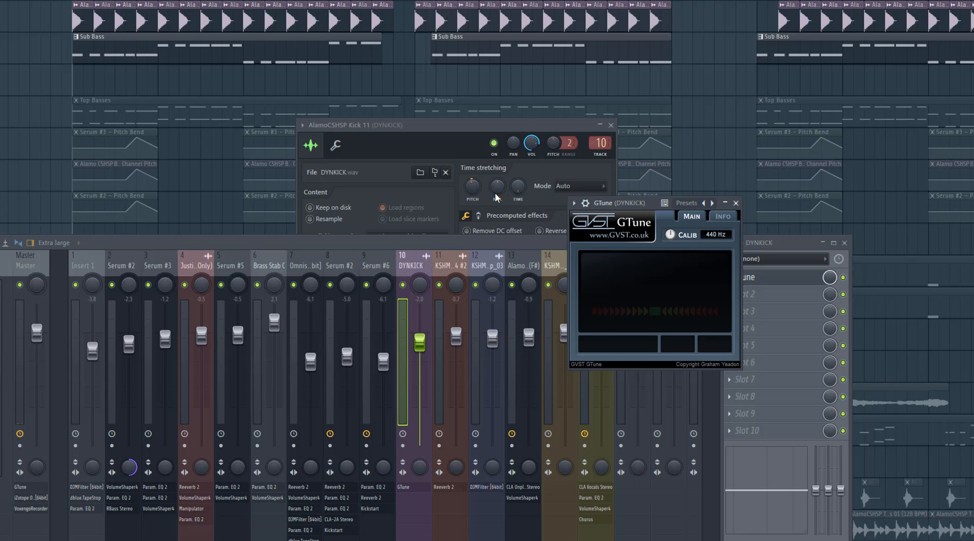
Try shifting the kick sample's pitch in the sampler with the GTune tuner beside it
left_click(479, 197)
left_click(641, 206)
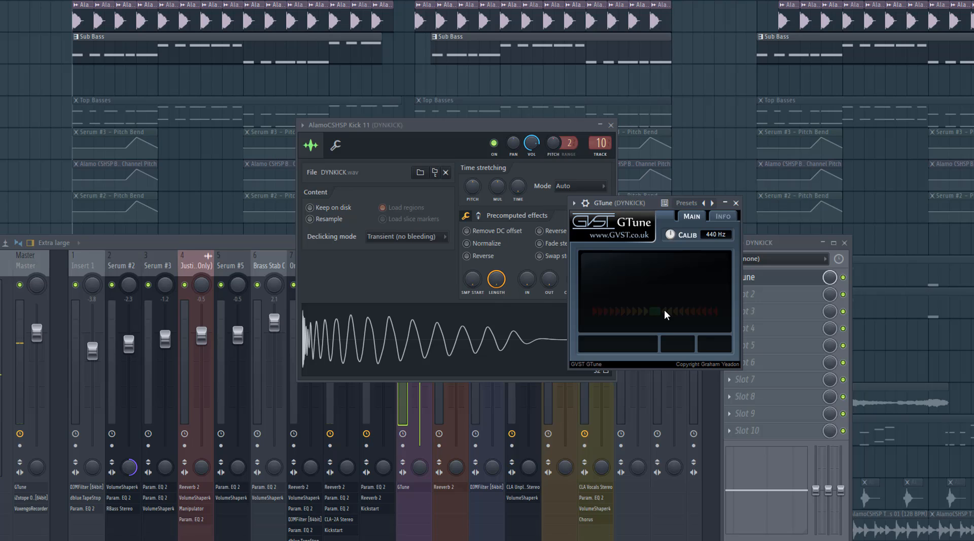
left_click_drag(472, 186, 472, 195)
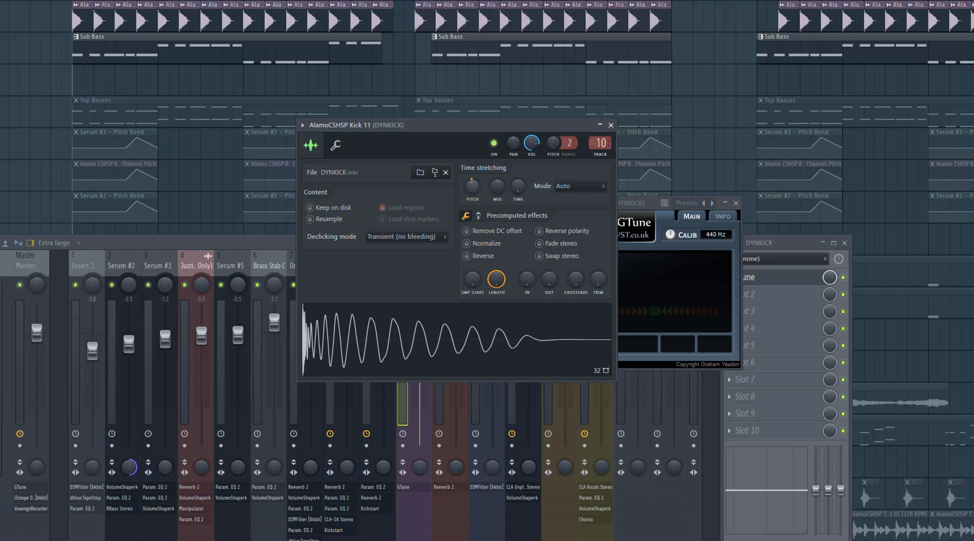
left_click_drag(653, 202, 622, 206)
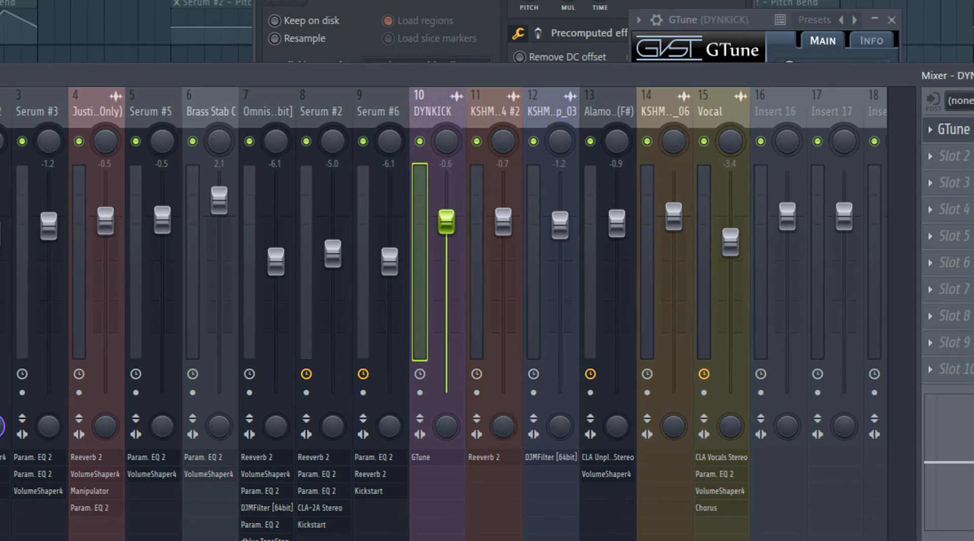
Lower the DYNKICK mixer track's volume to about -2.2 dB
left_click_drag(446, 221, 446, 234)
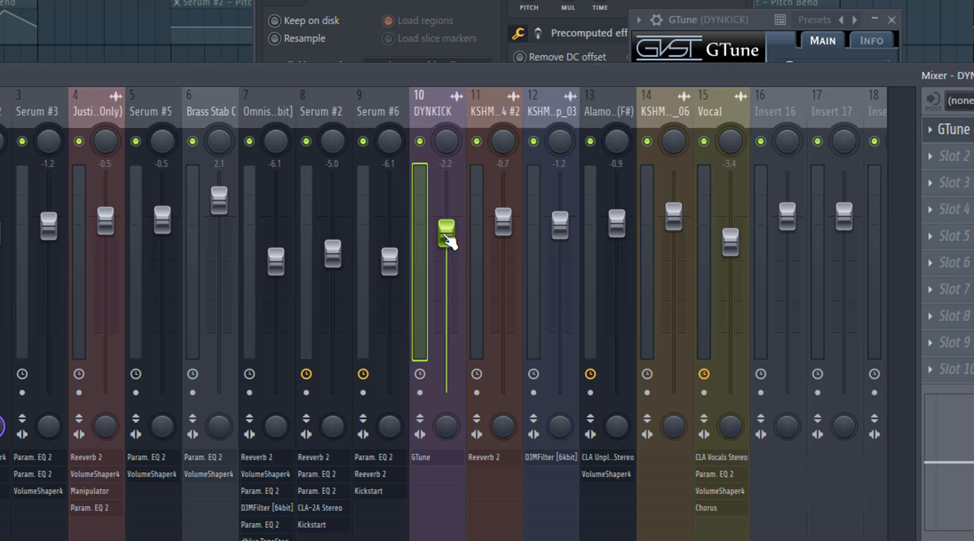
left_click_drag(449, 240, 449, 243)
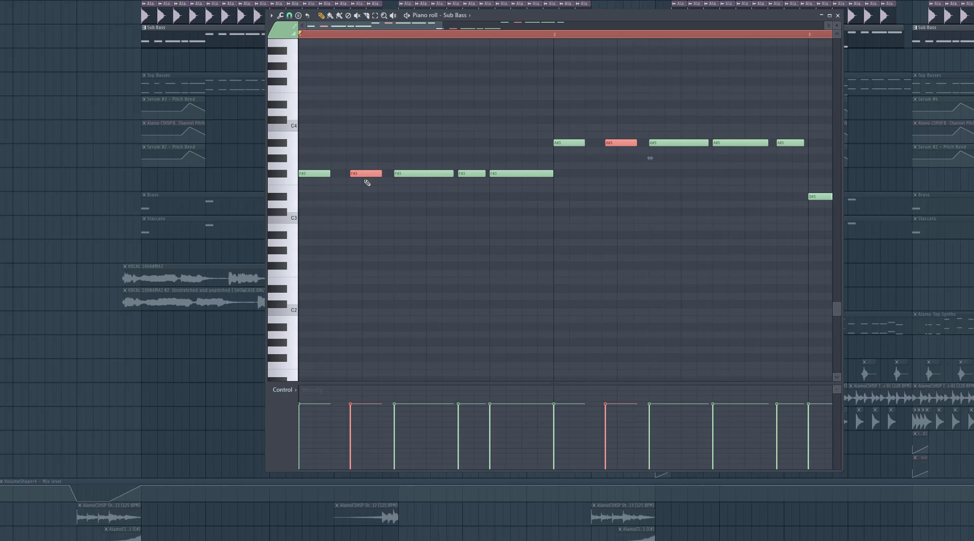
Review the Sub Bass pattern's notes in the piano roll and play them back
scroll(359, 174, "up", 5)
scroll(363, 176, "down", 5)
key("space")
scroll(507, 221, "down", 2)
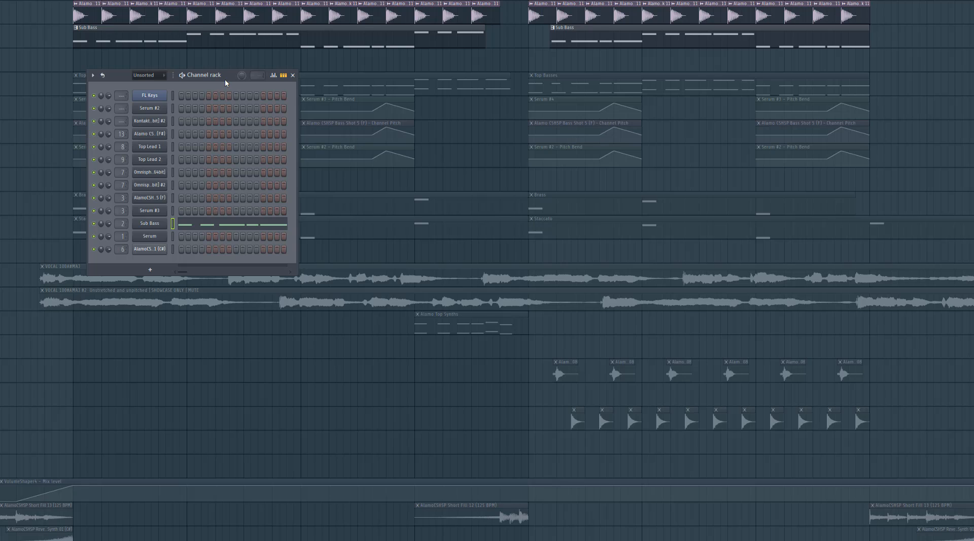
Open the Sub Bass channel's Serum synth, place its window fully in view, and show its mixer track
left_click(156, 227)
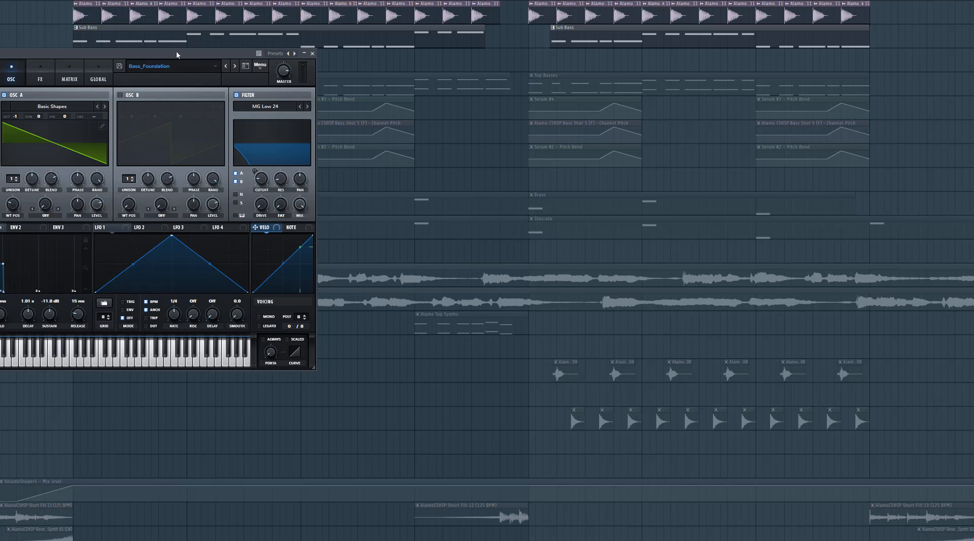
left_click_drag(177, 53, 274, 57)
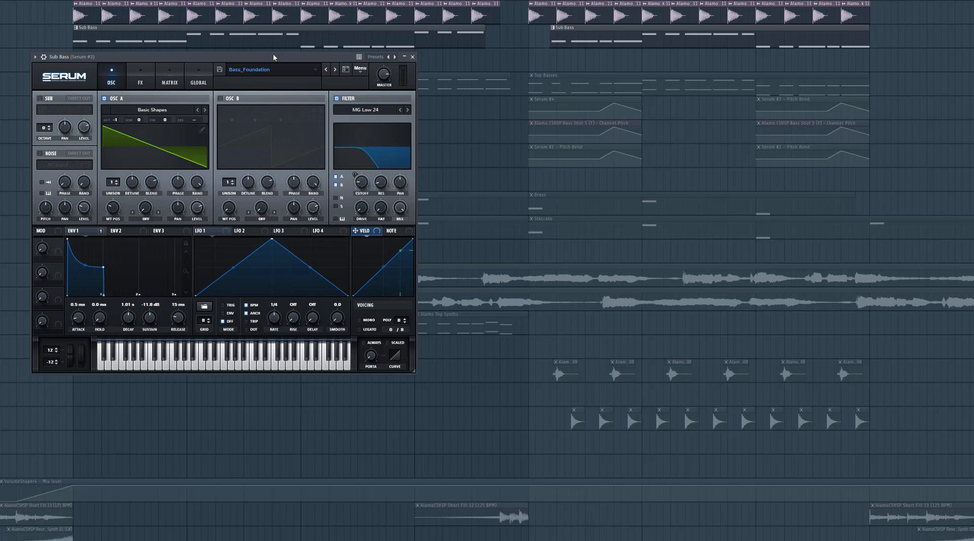
key("F9")
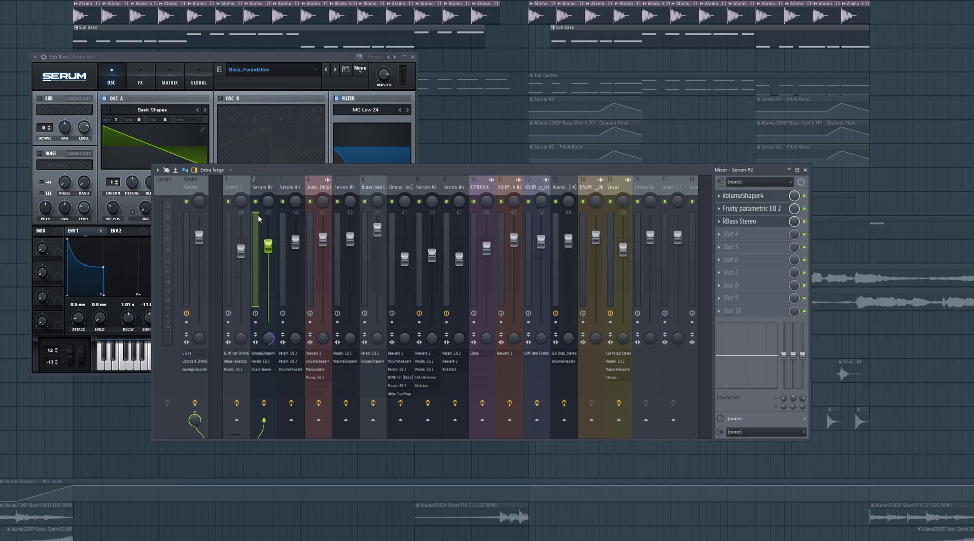
Play the kick and sub bass together with only the mixer open to compare their levels
key("space")
key("F12")
key("F9")
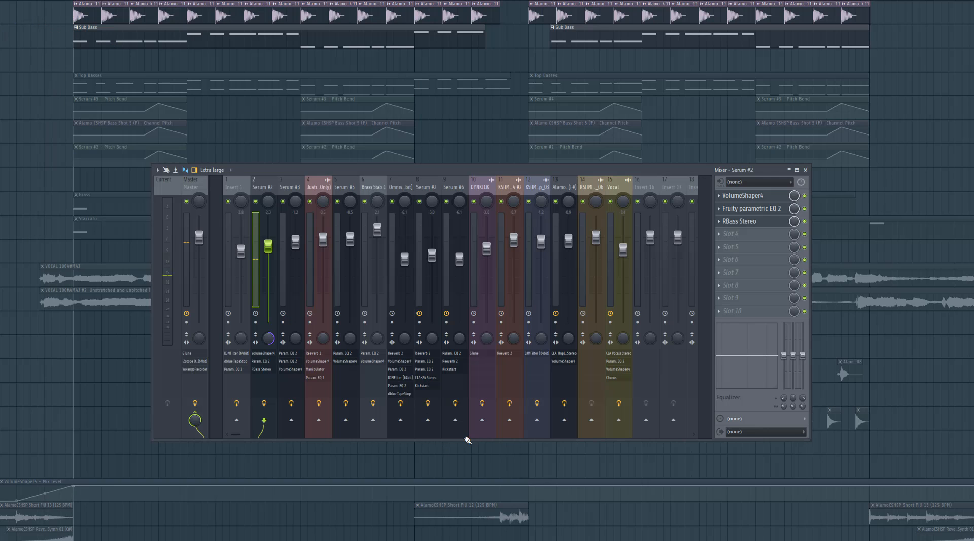
key("space")
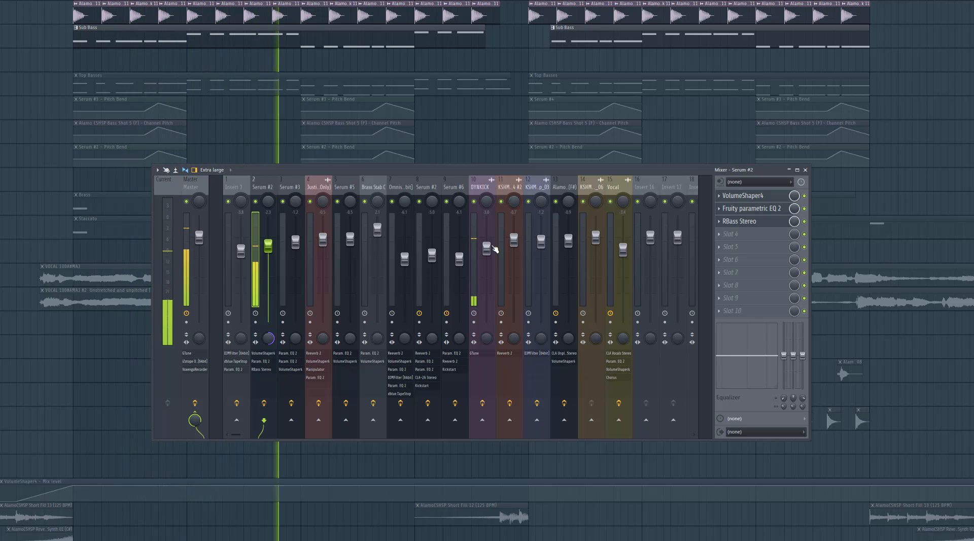
key("space")
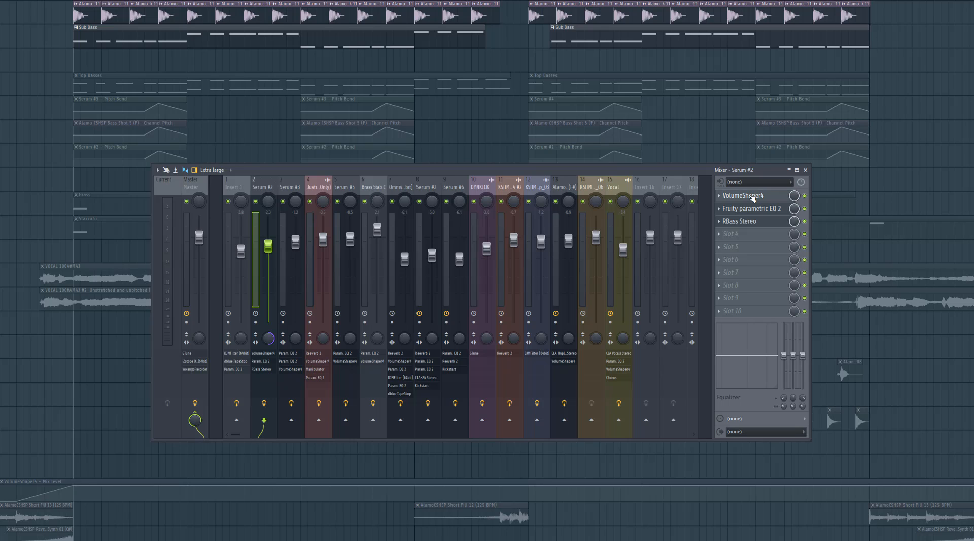
Inspect the VolumeShaper4, Fruity parametric EQ 2 and RBass Stereo effects on the sub bass mixer track, then close all windows
left_click(753, 197)
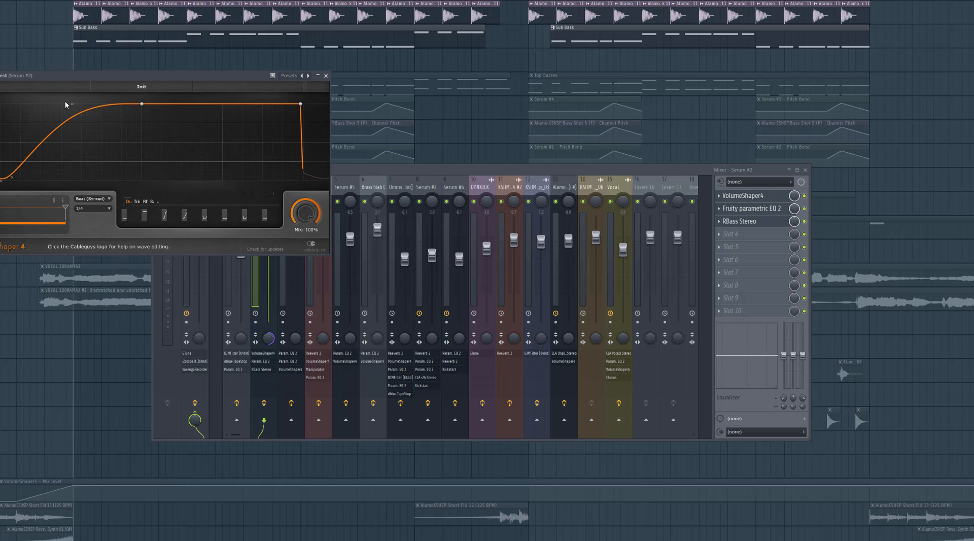
mouse_move(72, 103)
left_mouse_down()
mouse_move(74, 125)
mouse_move(70, 105)
left_mouse_up()
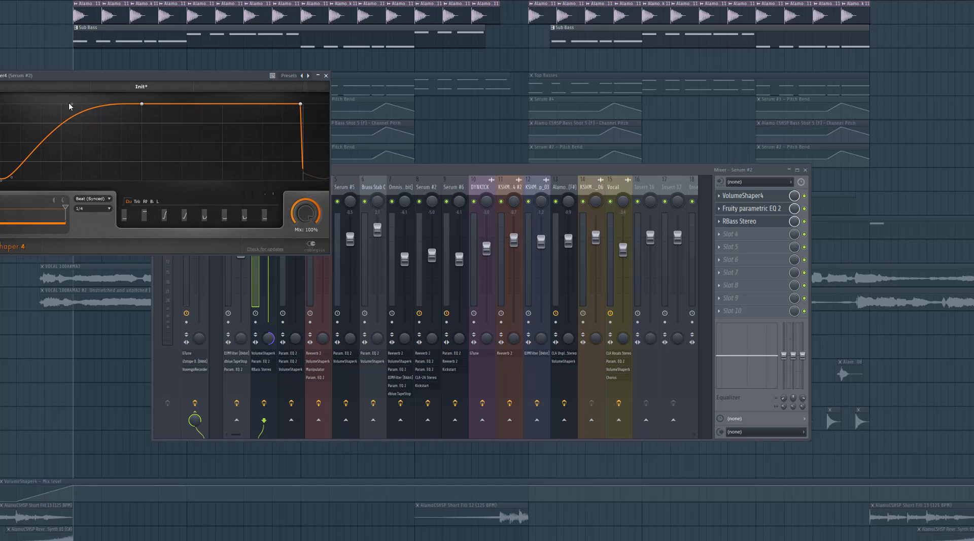
left_click(750, 208)
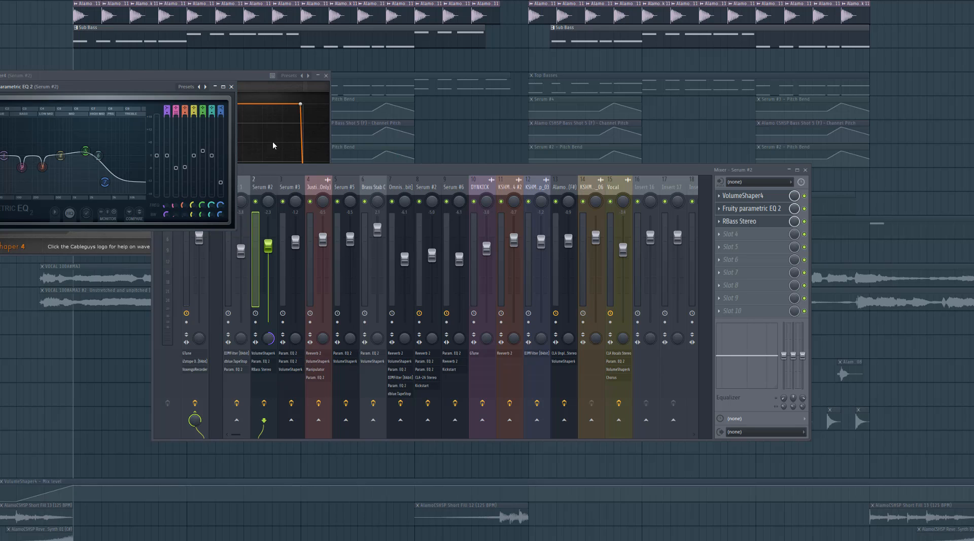
left_click_drag(22, 167, 21, 169)
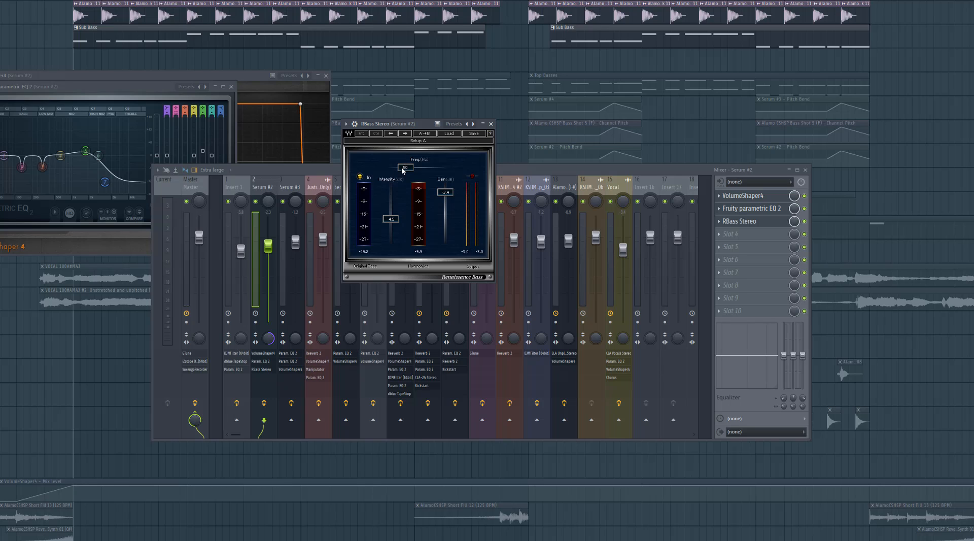
left_click_drag(404, 168, 406, 168)
mouse_move(391, 219)
left_mouse_down()
mouse_move(391, 206)
mouse_move(391, 218)
left_mouse_up()
key("F12")
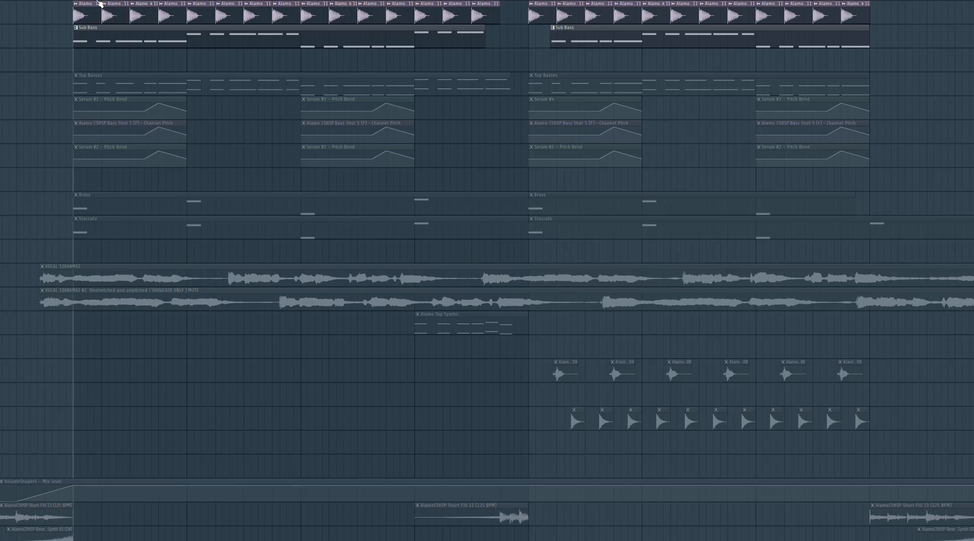
Open the AlamoCSHSP Bass Shot 5 (F) channel's notes from the Top Basses pattern in the piano roll and examine them
key("F6")
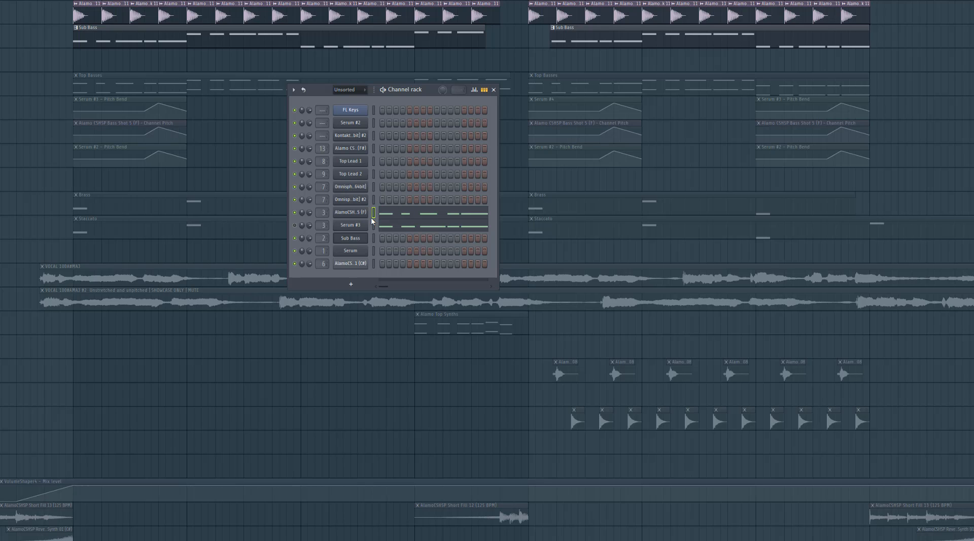
left_click(425, 207)
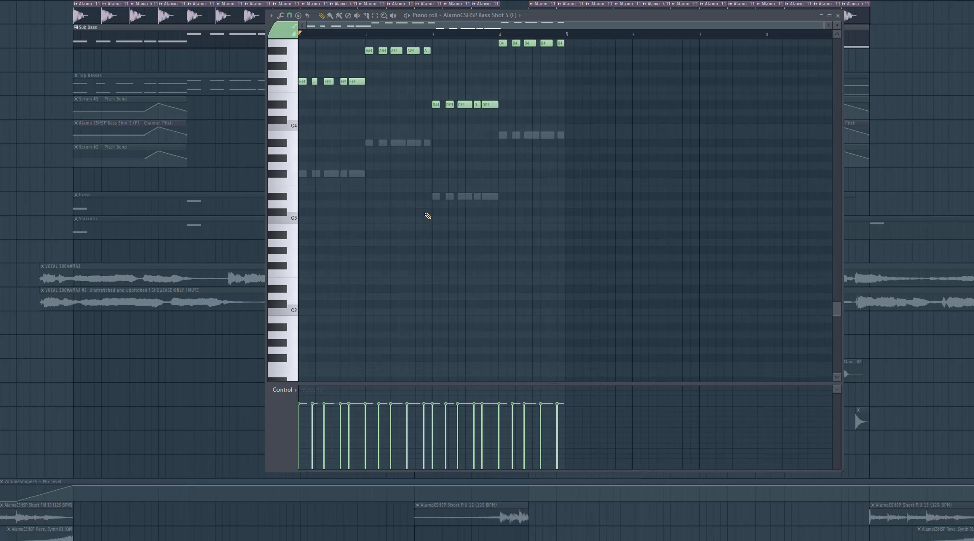
scroll(388, 110, "up", 2)
scroll(388, 110, "up", 1)
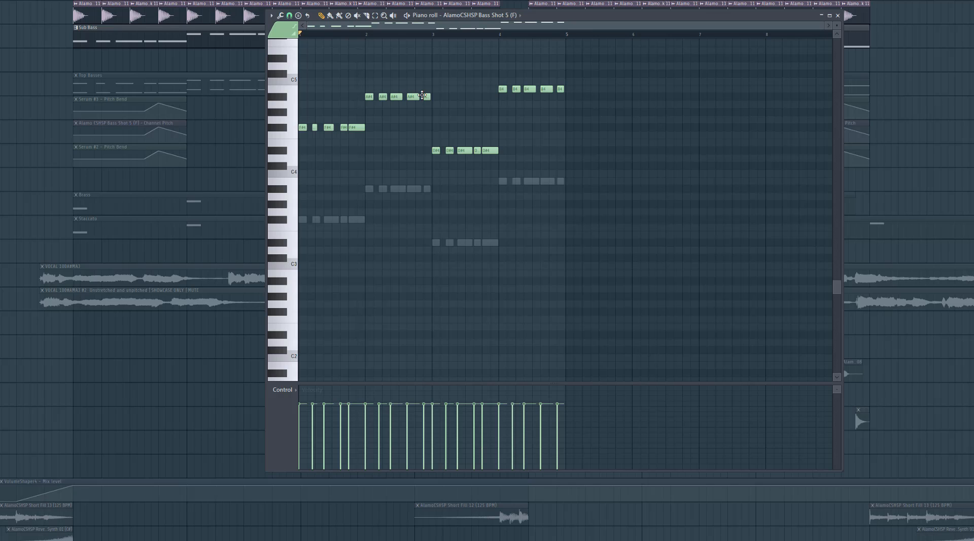
Show the Serum #3 synth with the channel rack and audition the top bass layers
key("F6")
key("space")
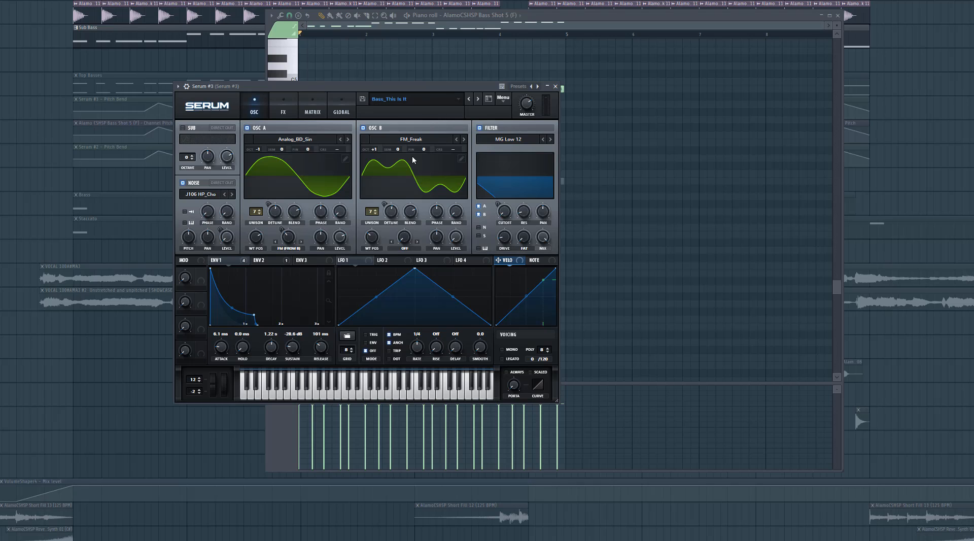
key("F6")
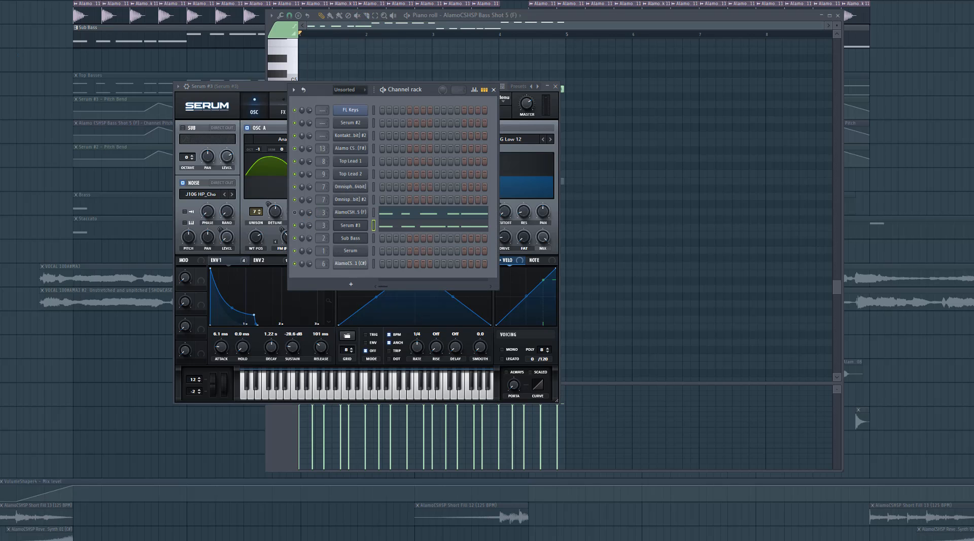
key("space")
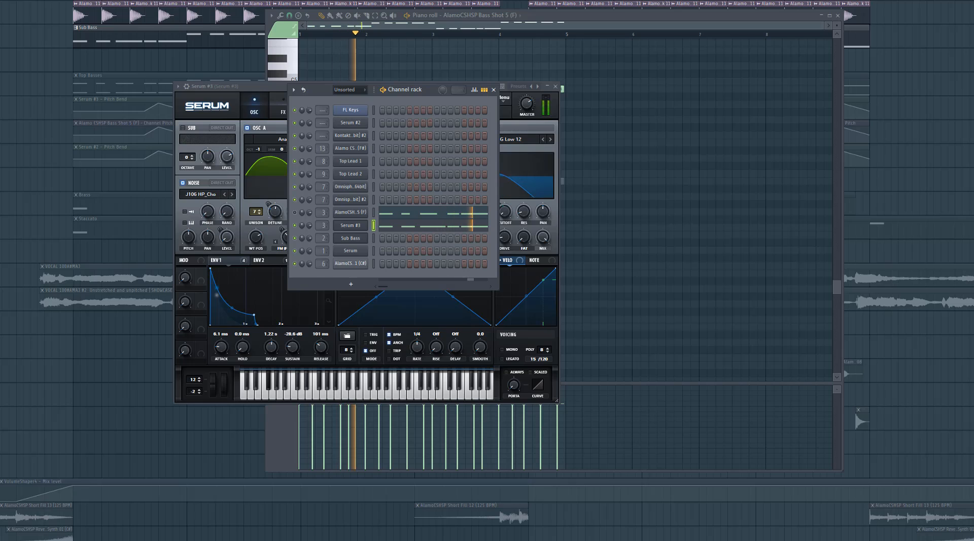
key("space")
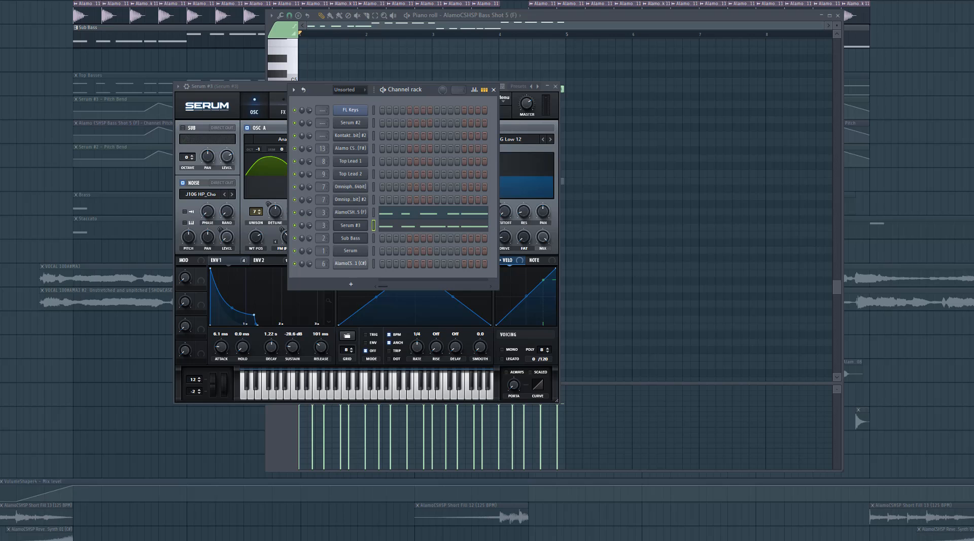
key("space")
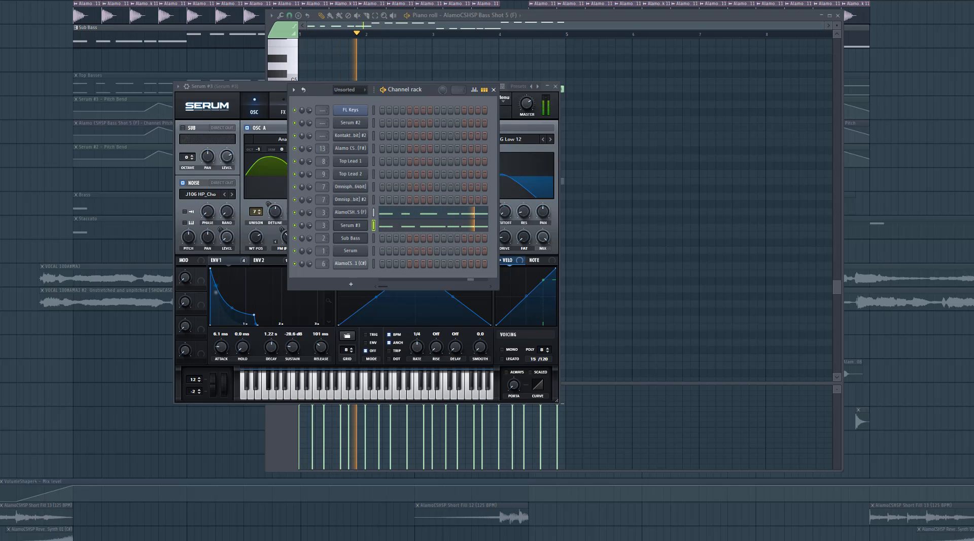
key("space")
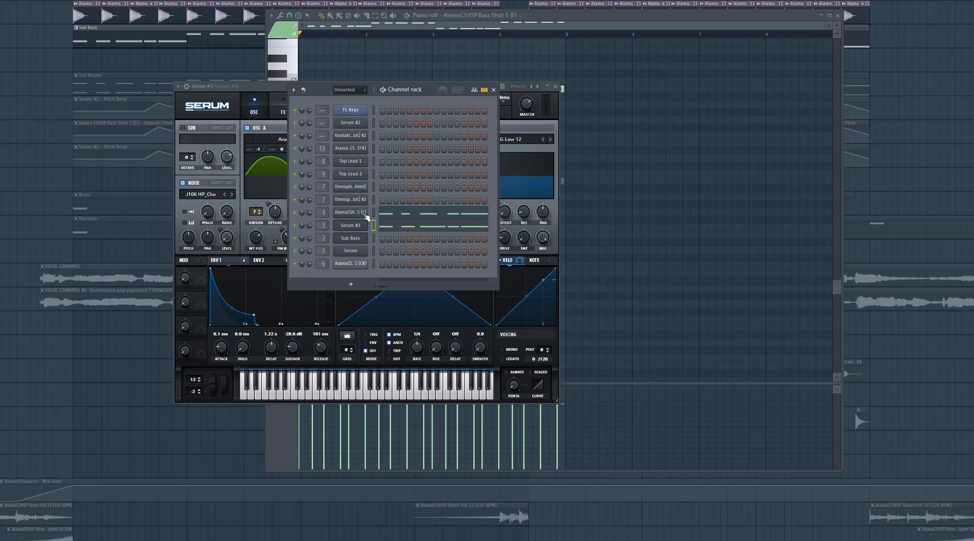
key("space")
Open both Fruity parametric EQ 2 effects on the Serum #3 mixer track to examine their curves
key("F9")
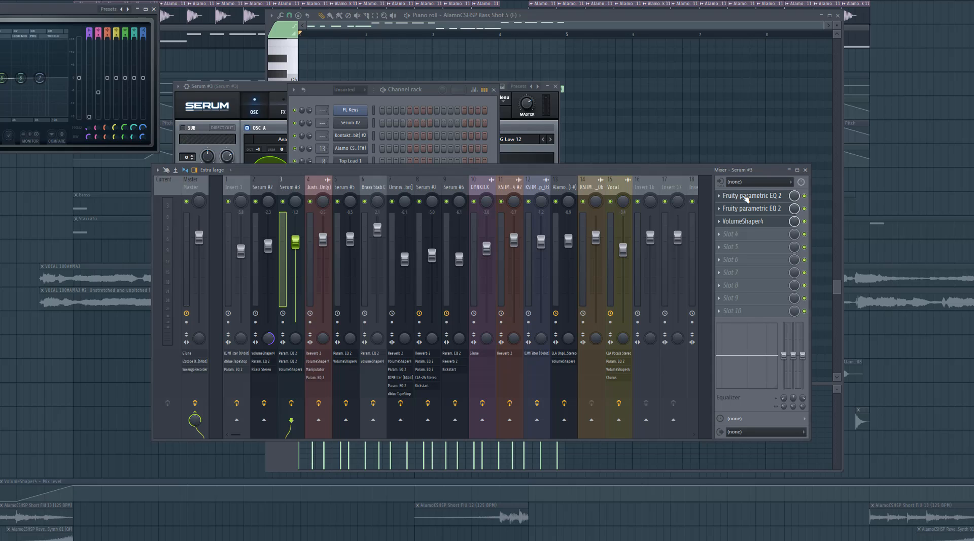
left_click(746, 198)
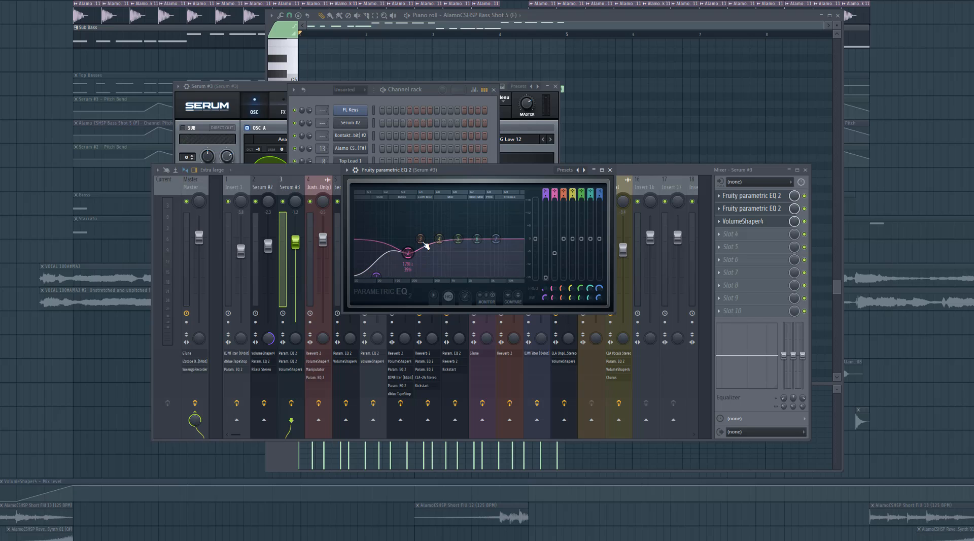
left_click(752, 209)
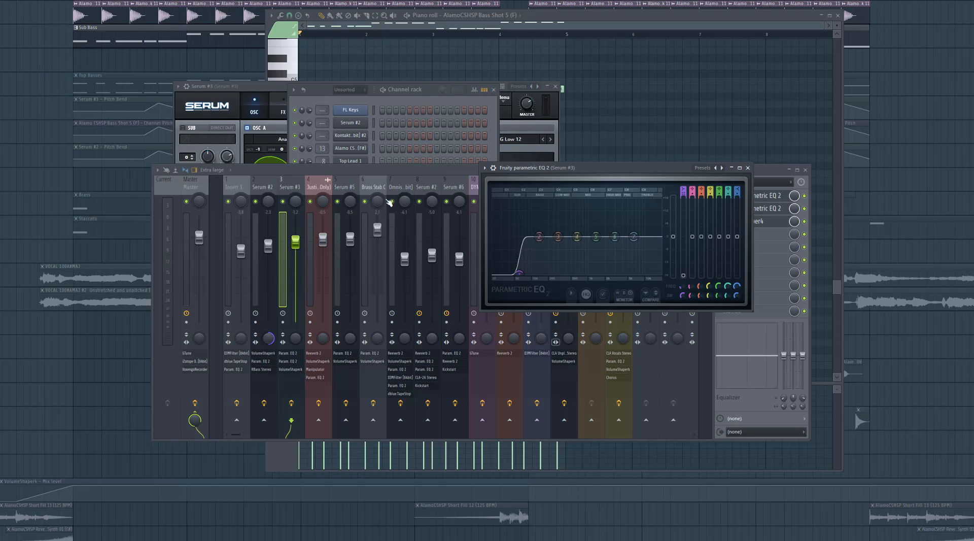
Inspect VolumeShaper4 on the Serum #3 mixer track, then close all windows and play the kick, sub bass and top bass layers together
left_click(762, 221)
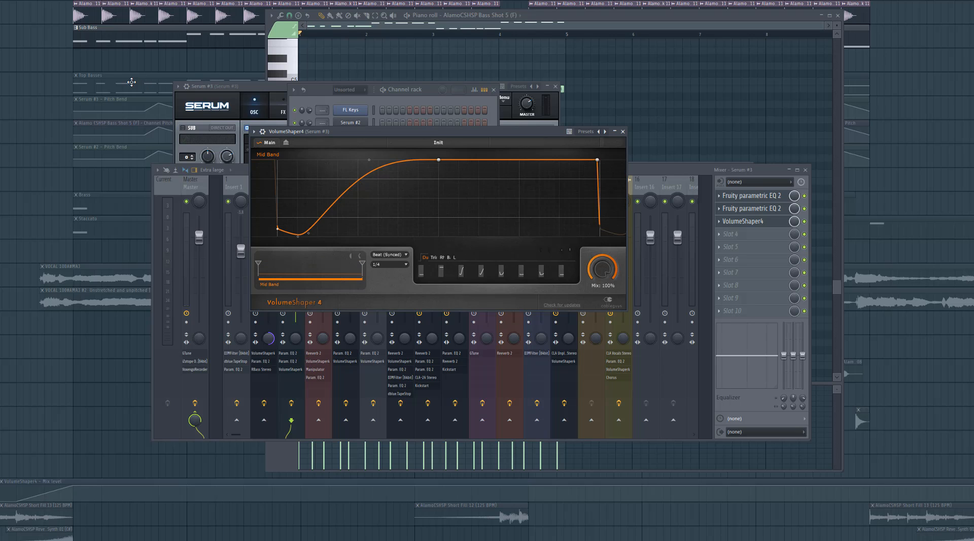
key("F12")
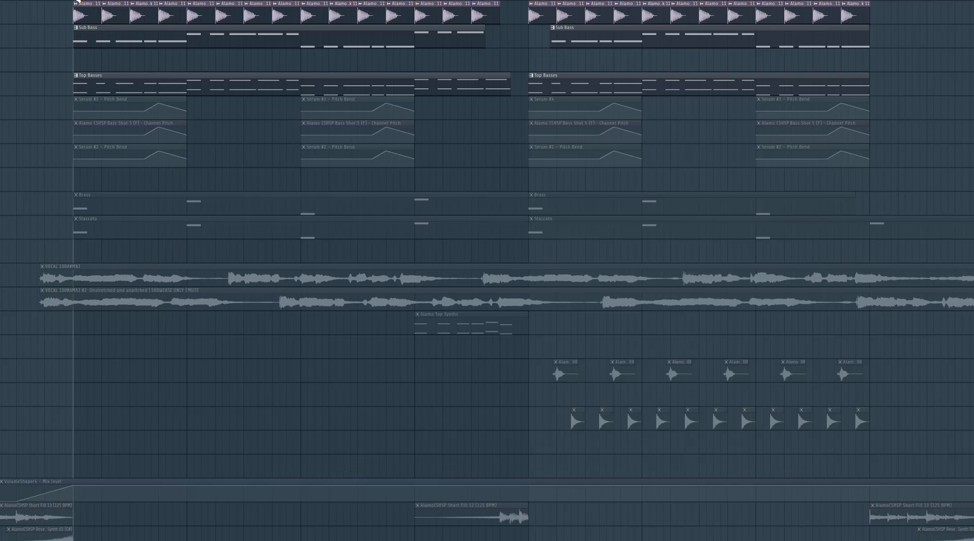
key("space")
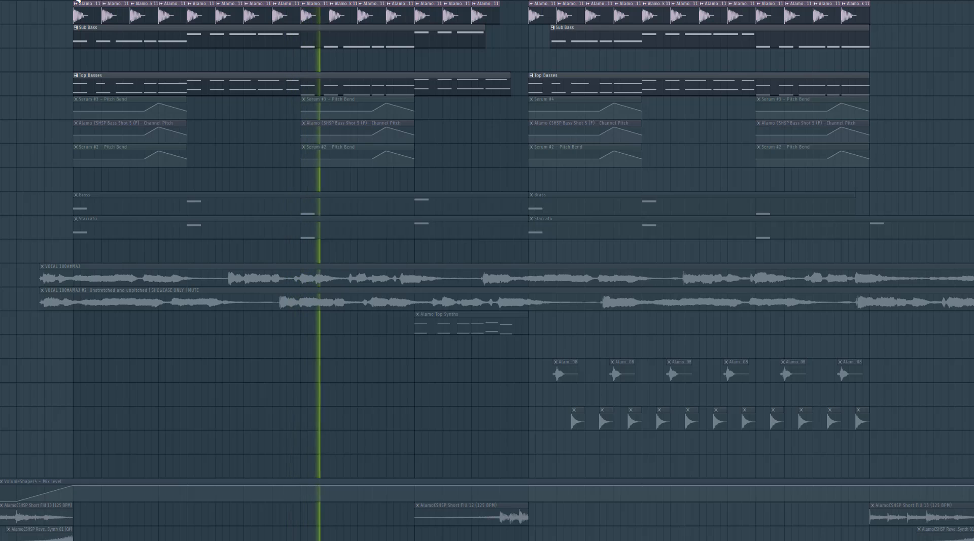
key("space")
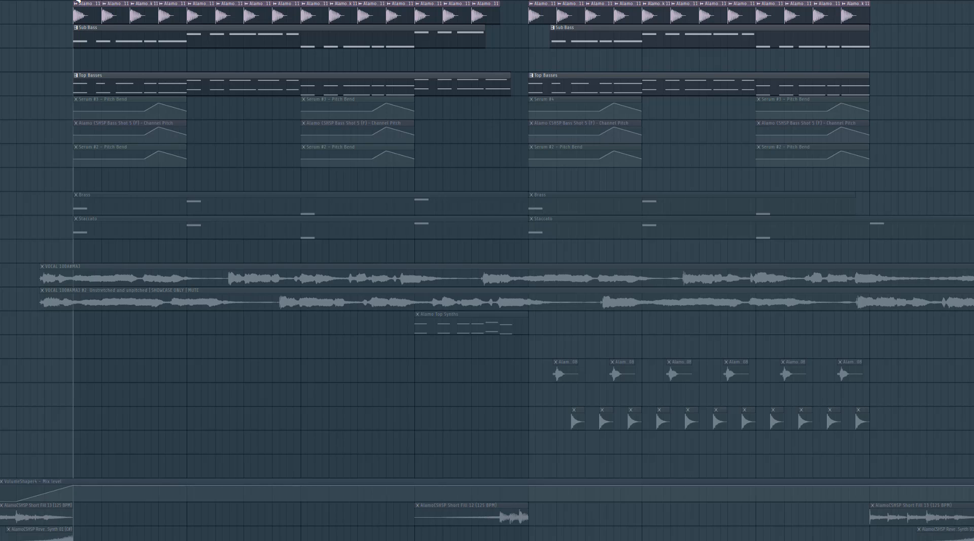
Unmute the three pitch automation tracks below Top Basses and play the drop with them
left_click(1, 108)
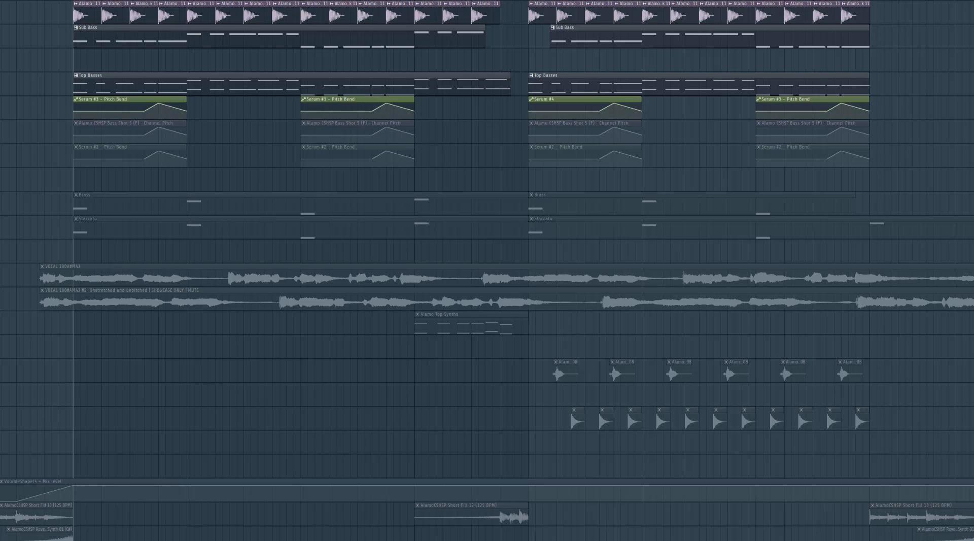
left_click(1, 132)
left_click(1, 155)
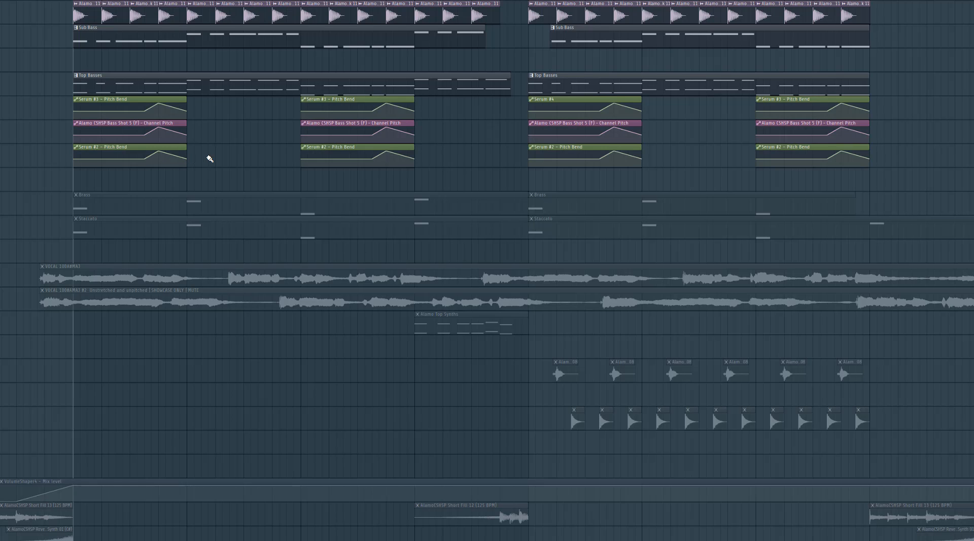
key("space")
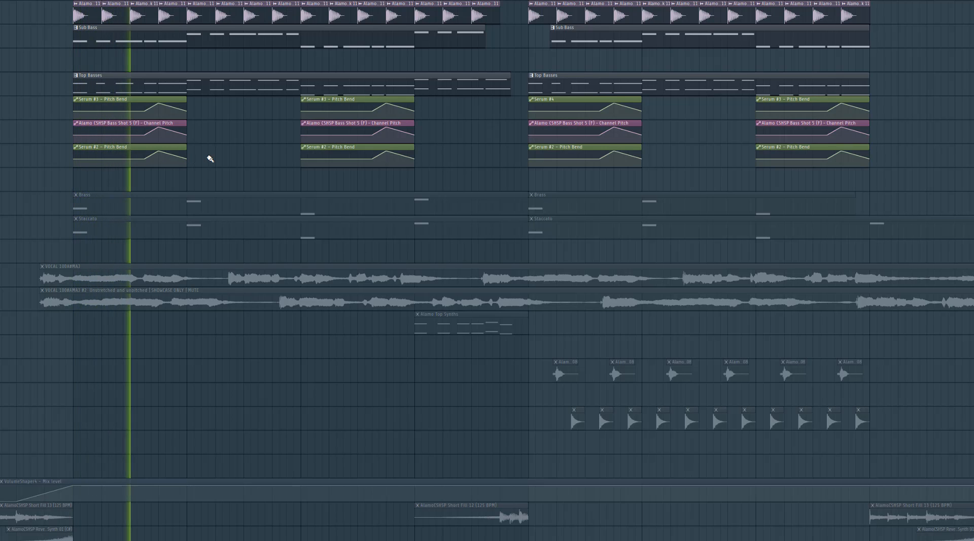
key("space")
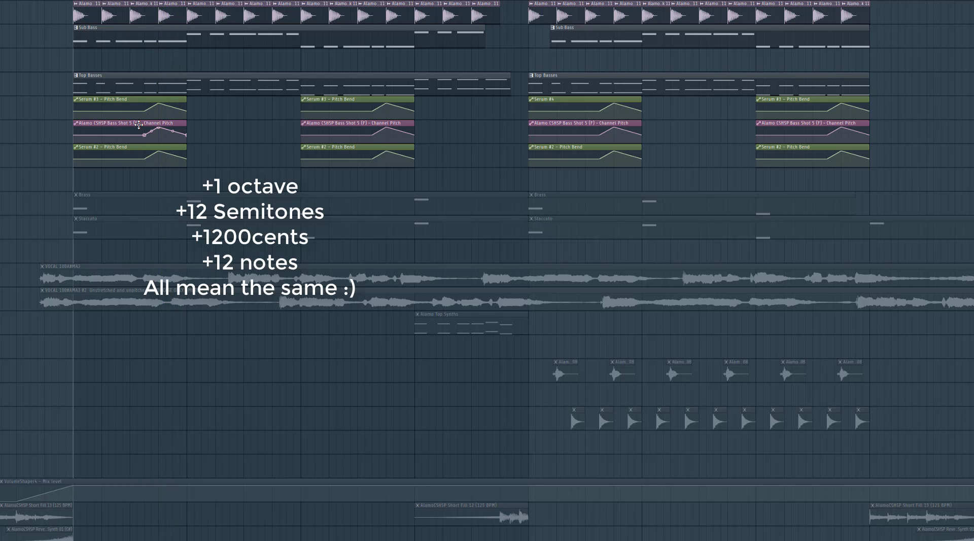
Open the Brass pattern's notes in the piano roll and show the channel rack to examine the brass one-shot channel
scroll(145, 3, "up", 8)
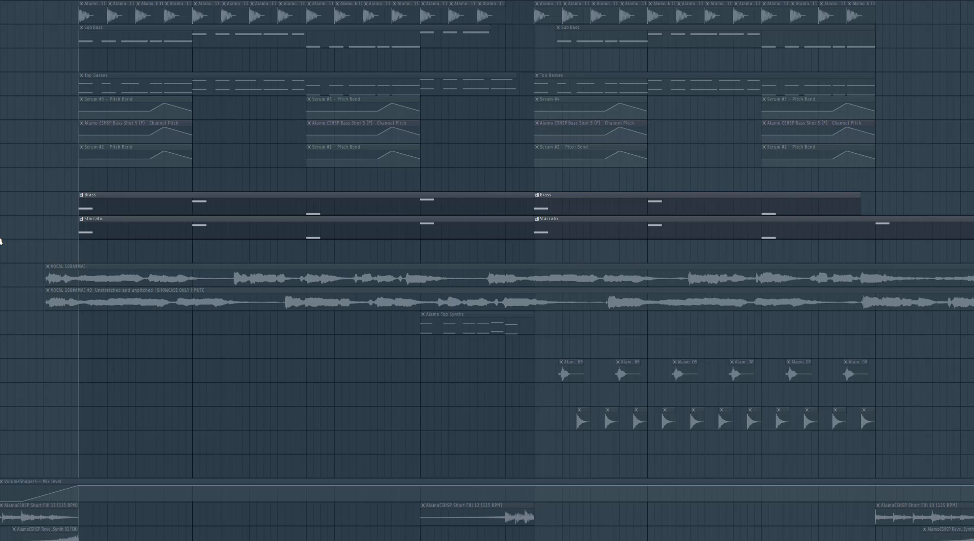
double_click(99, 200)
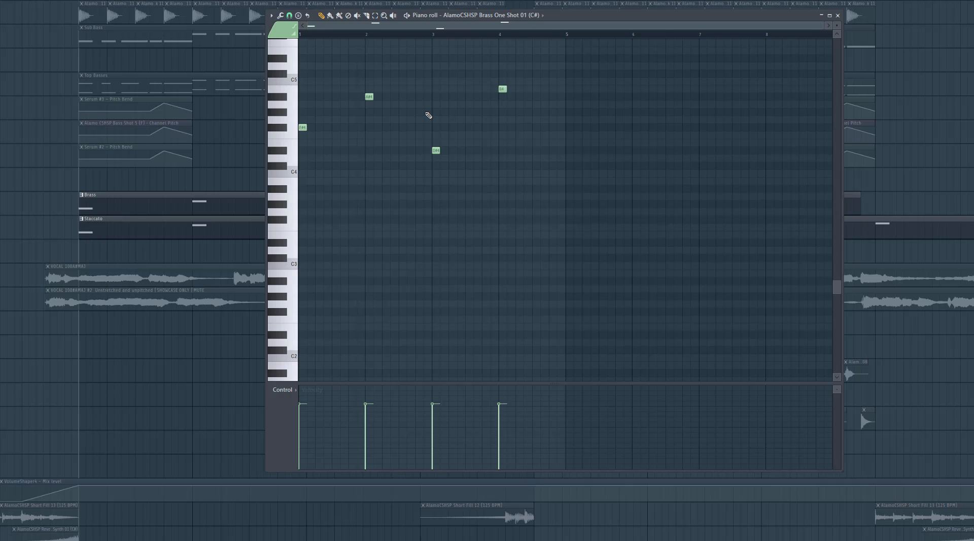
key("F6")
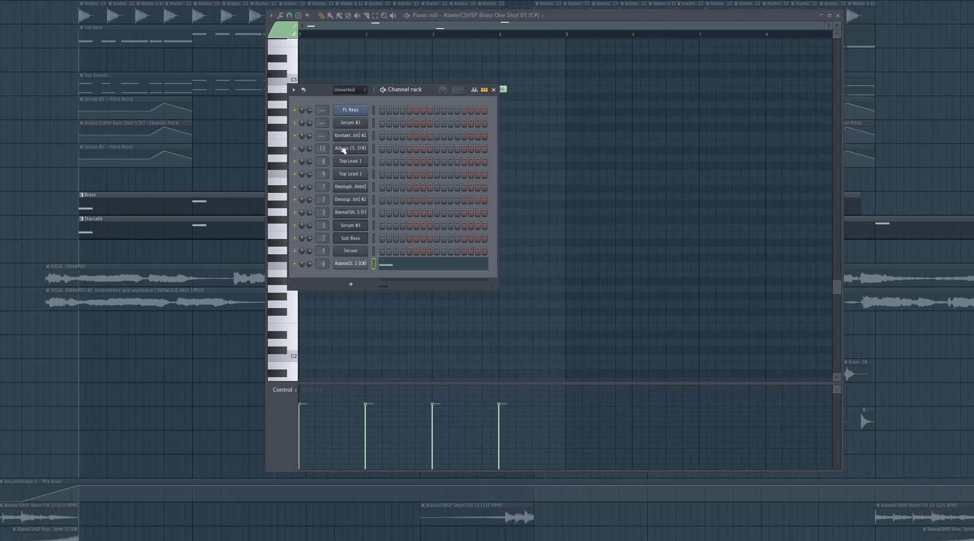
Inspect the Fruity parametric EQ 2 and VolumeShaper4 effects on the Brass Stab C mixer track
key("F9")
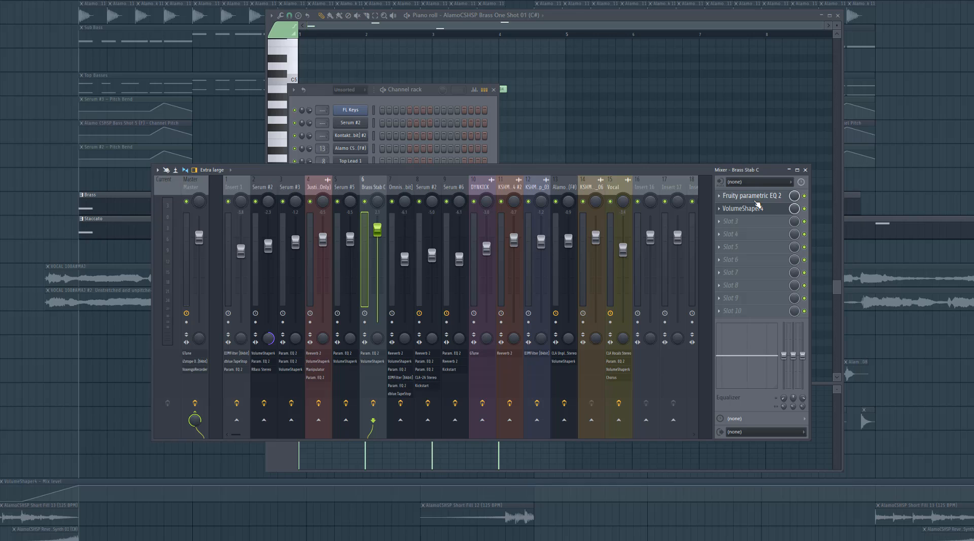
left_click(764, 197)
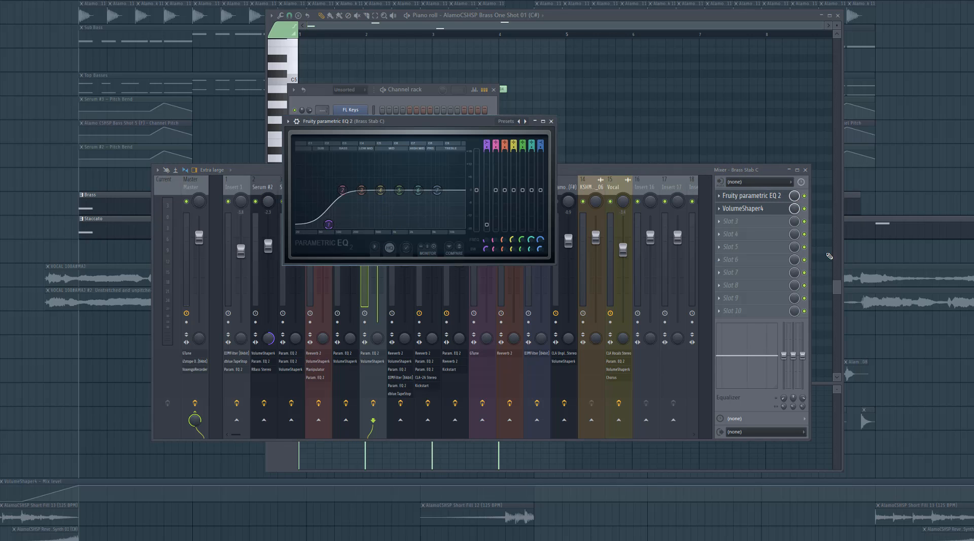
left_click(745, 208)
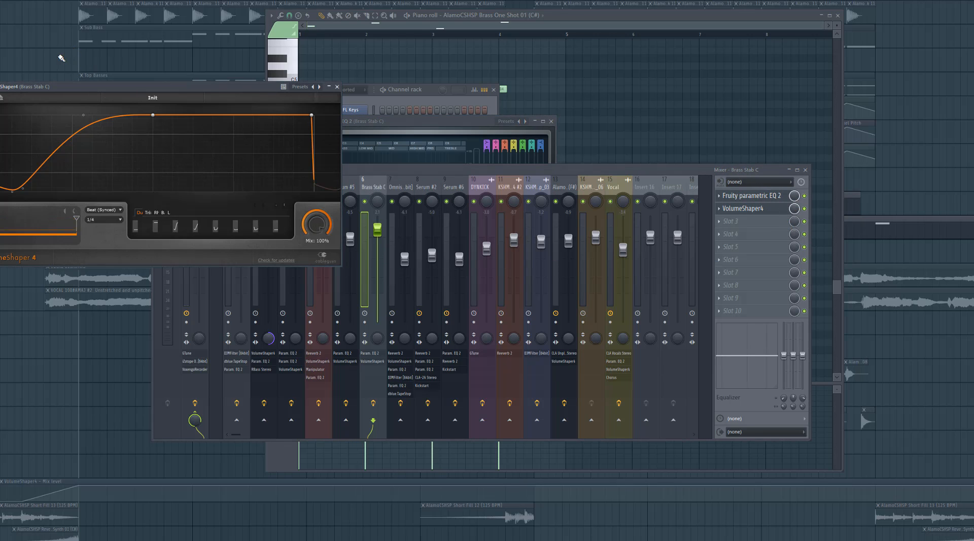
Close all windows and play back the drop with the Brass and Staccato layers, followed by the soloed vocal
key("F12")
key("space")
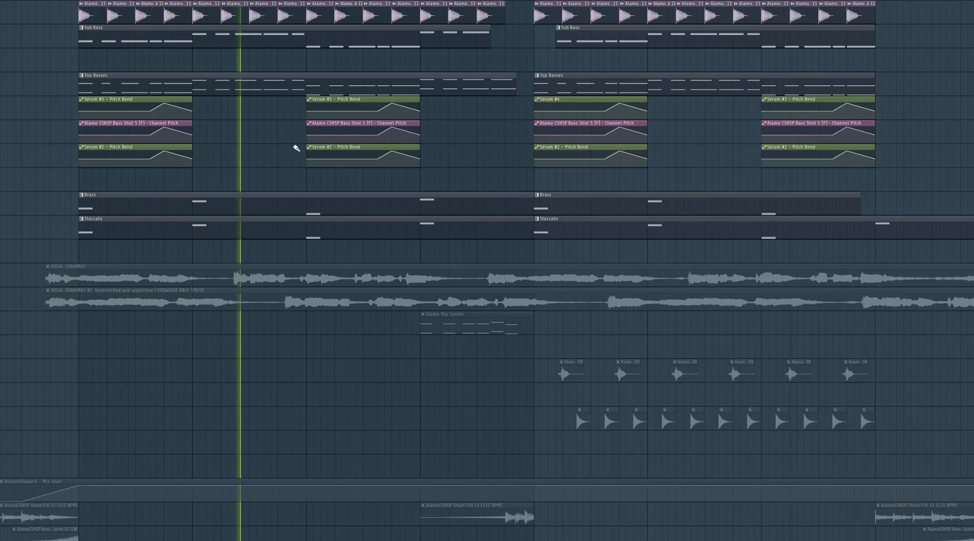
key("space")
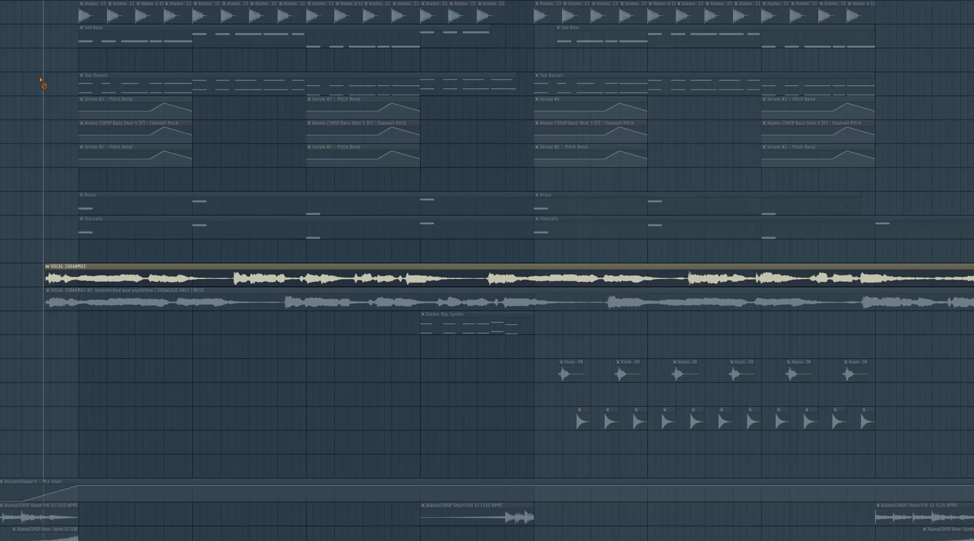
key("space")
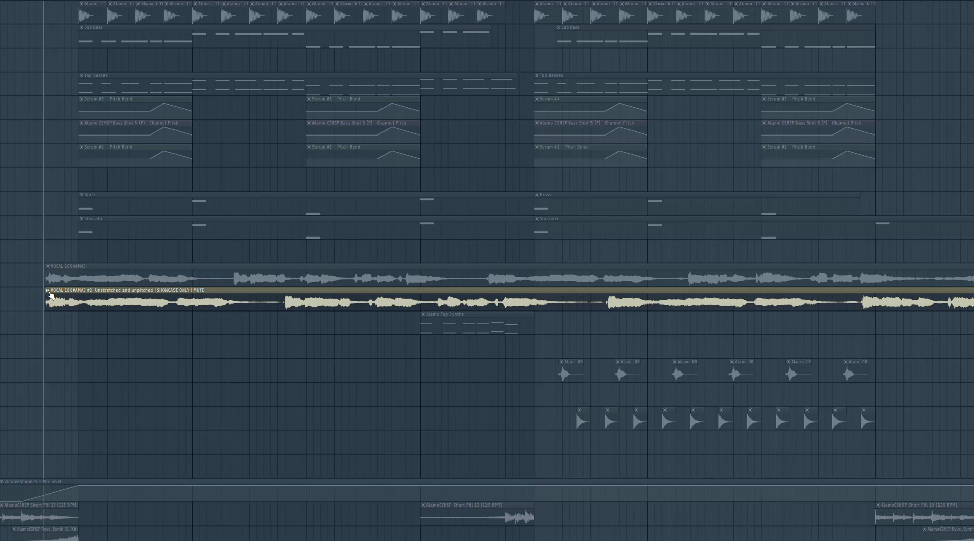
Fit the VOCAL 100#AMAJ #2 clip to the project using a source tempo of 100 BPM, and adjust its time-stretching pitch
left_click(47, 291)
left_click(120, 347)
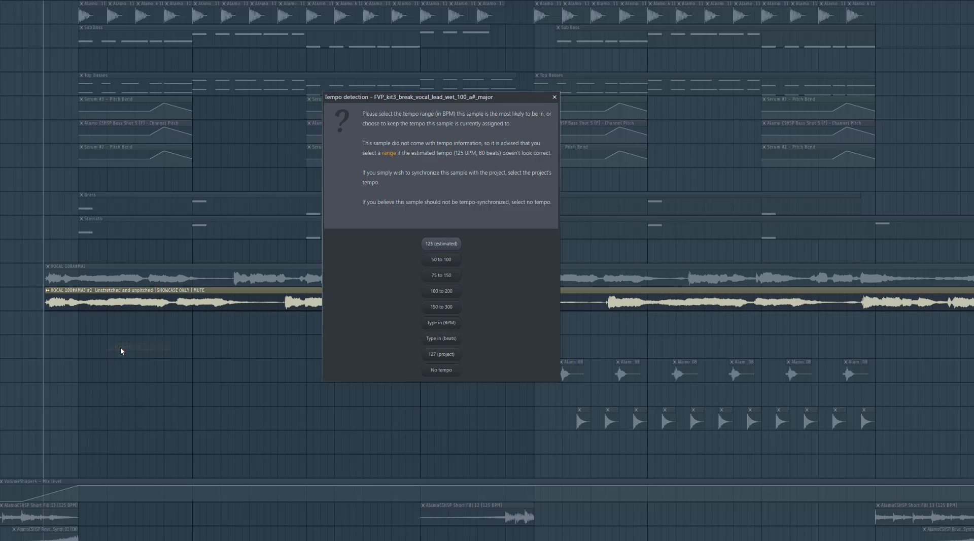
left_click(420, 337)
type("100")
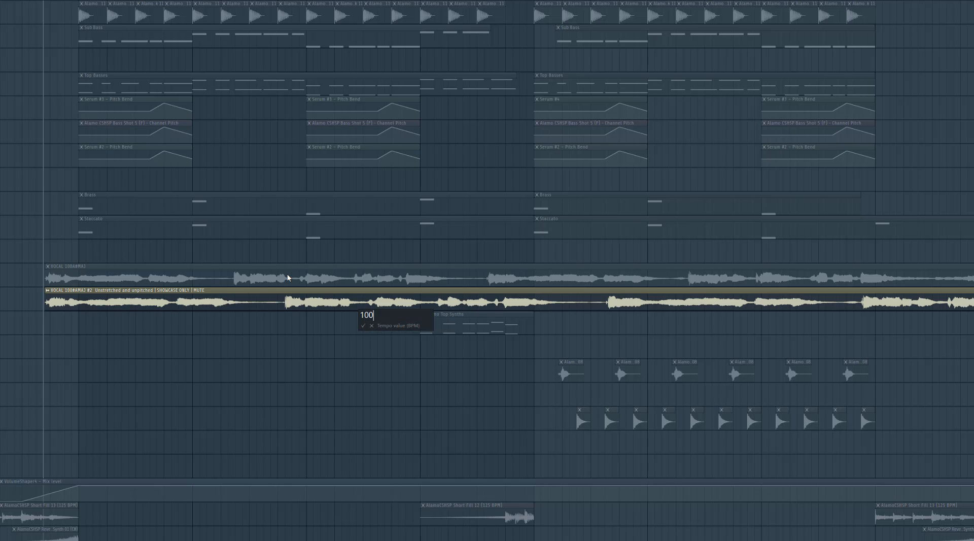
key("Return")
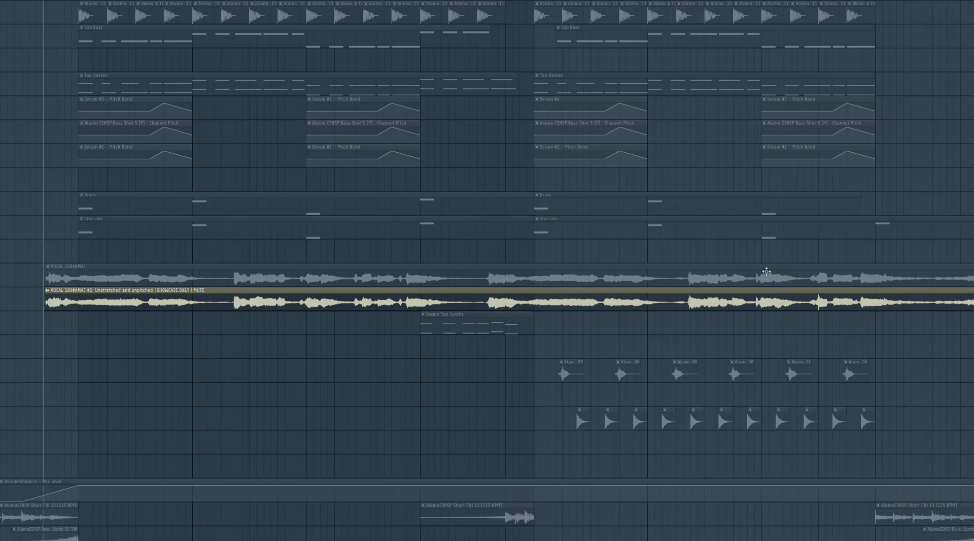
double_click(107, 293)
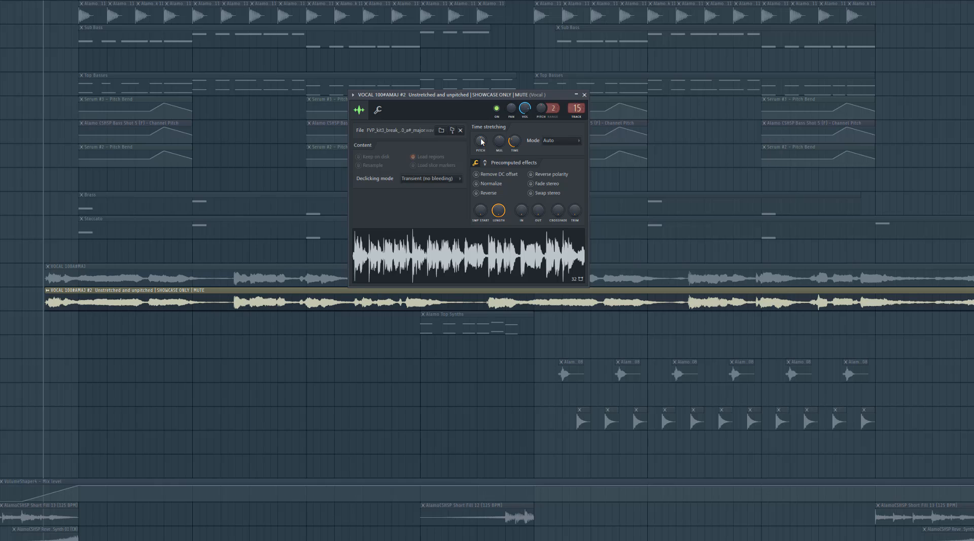
left_click_drag(481, 138, 480, 141)
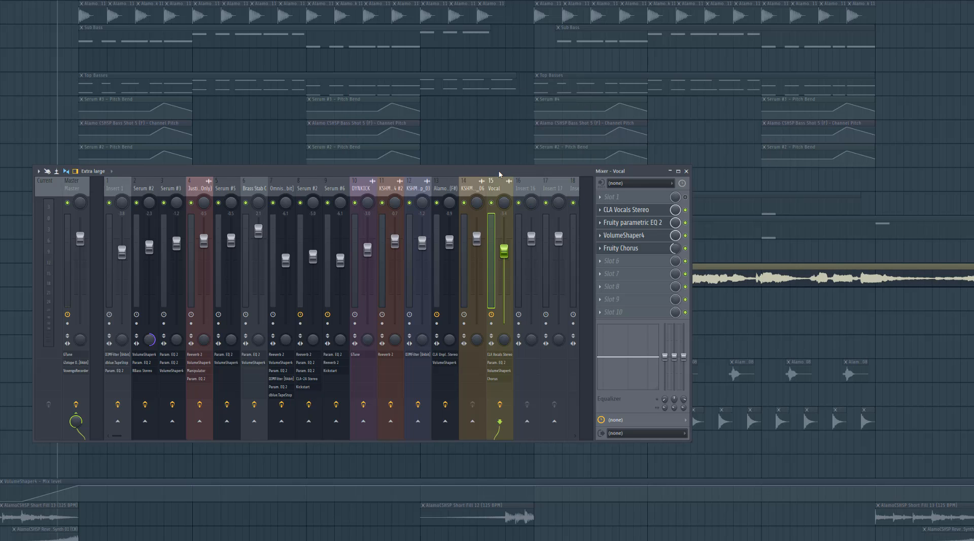
Open CLA Vocals Stereo on the Vocal mixer track and compare the vocal's playback with the effect bypassed and enabled
left_click_drag(558, 176, 504, 173)
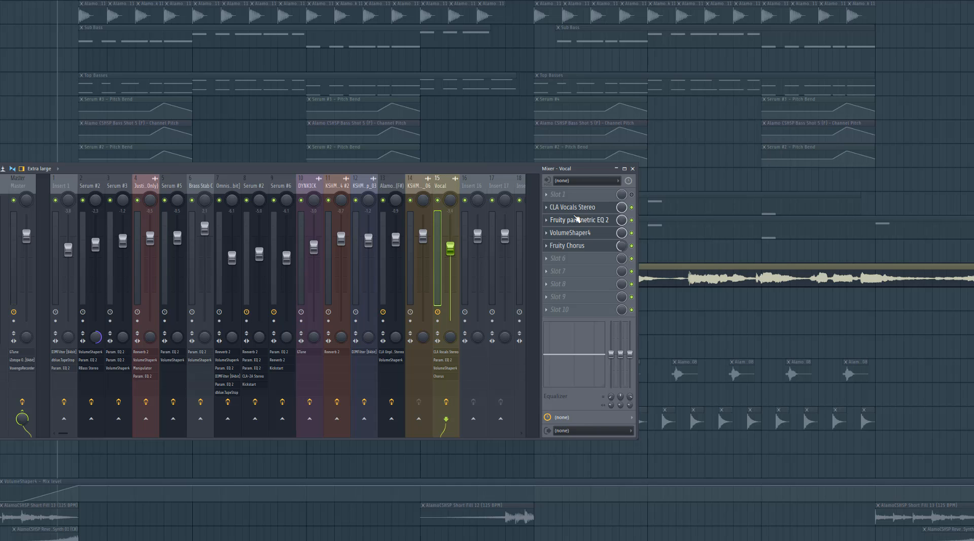
left_click(573, 206)
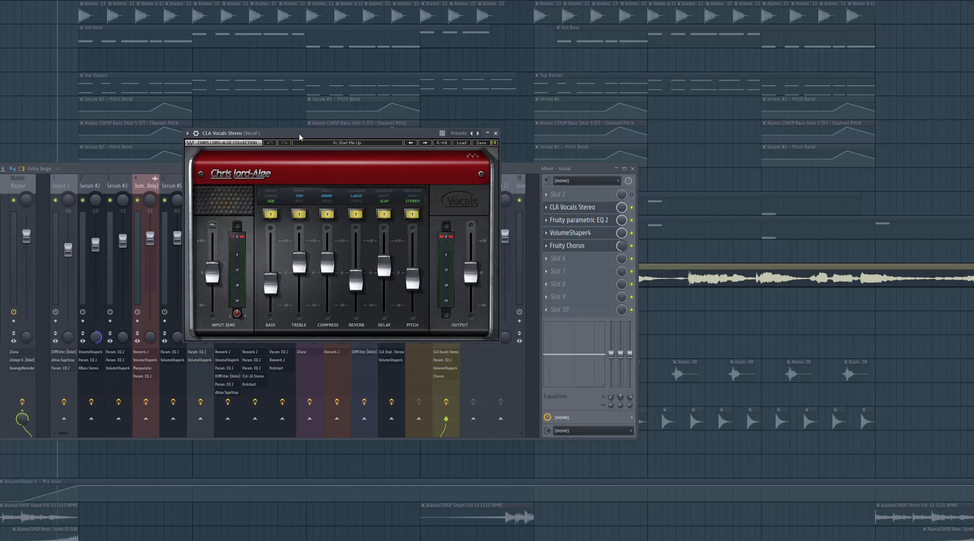
left_click(631, 207)
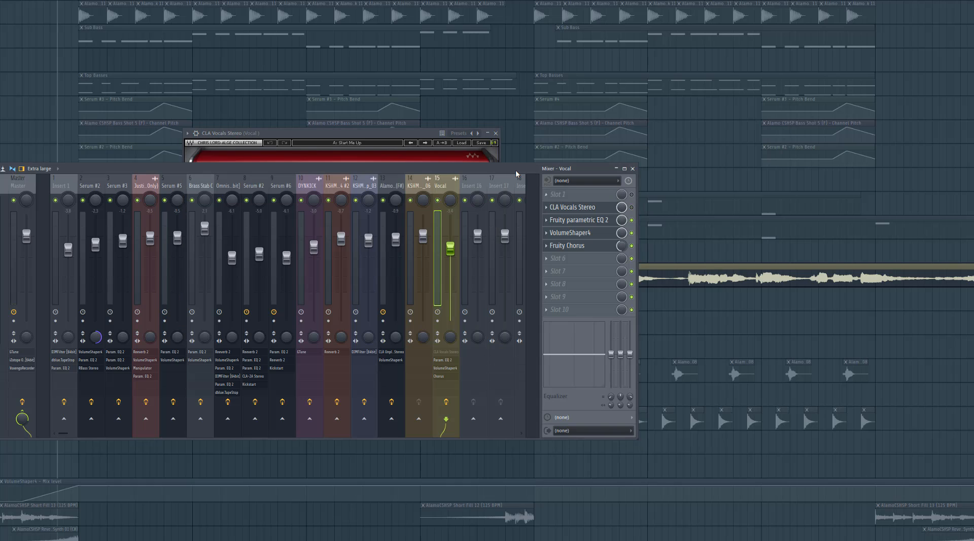
key("space")
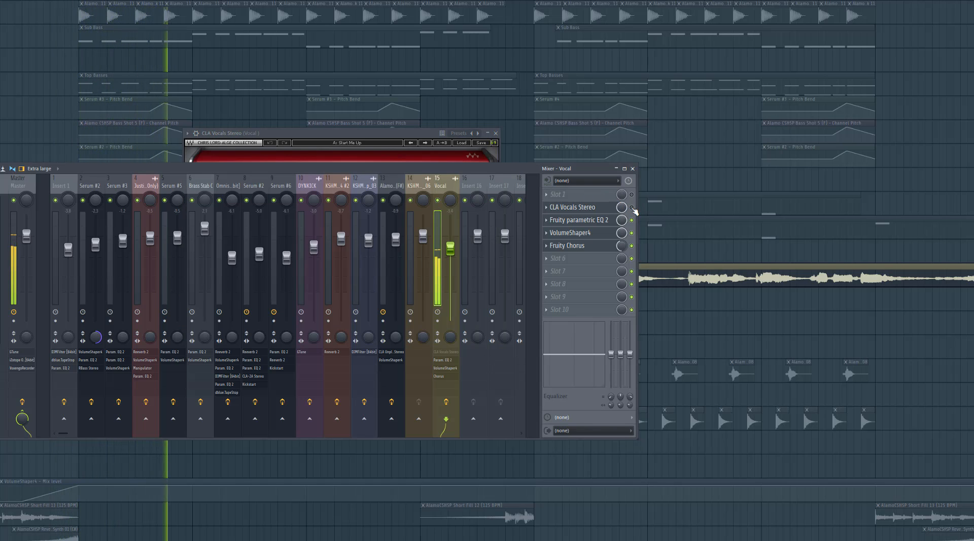
key("space")
left_click(632, 207)
key("space")
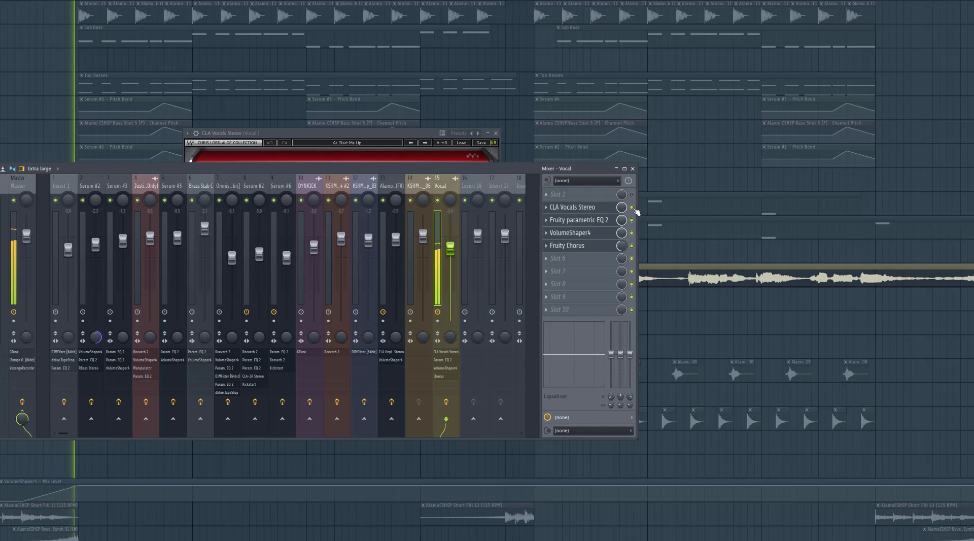
left_click(406, 132)
key("space")
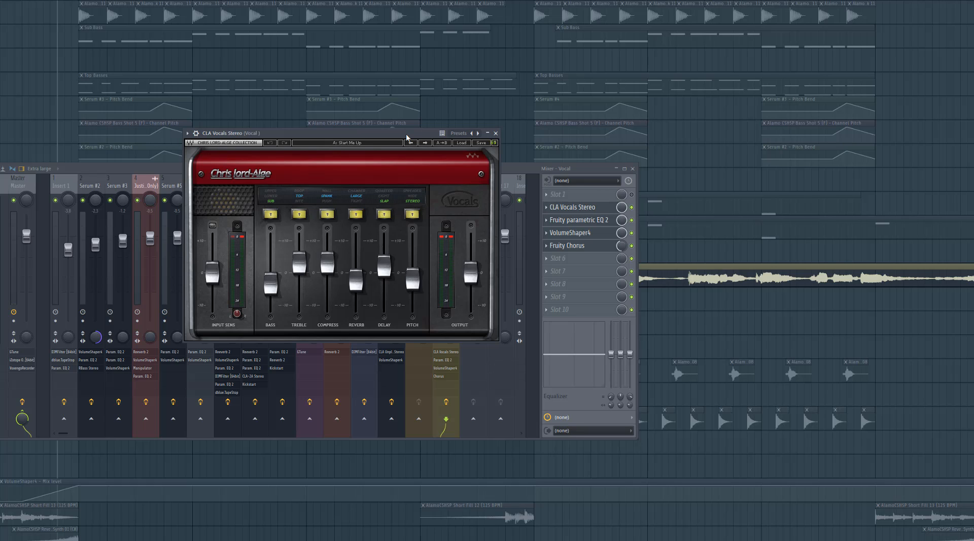
Review Fruity parametric EQ 2 on the Vocal track and reshape the rising volume curve in VolumeShaper4 to be slightly steeper
left_click(583, 221)
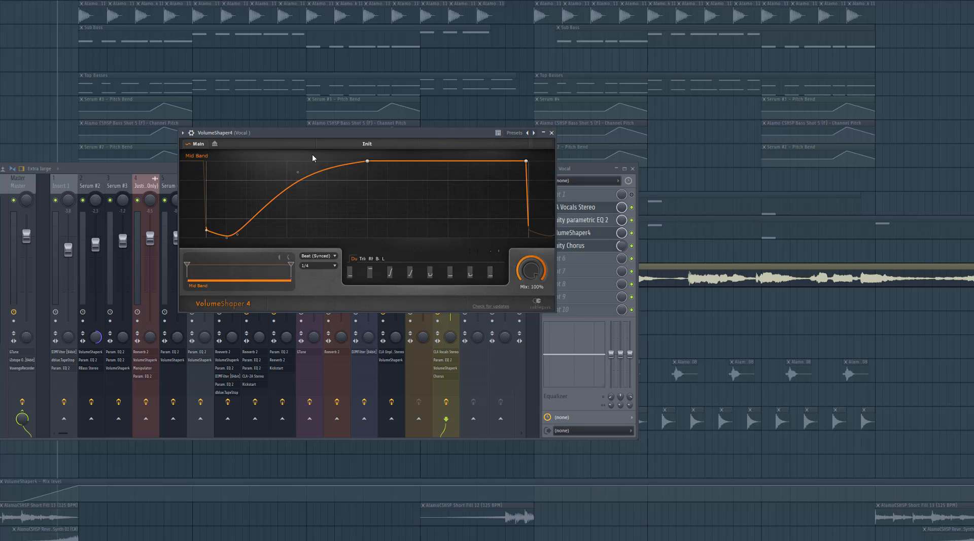
mouse_move(297, 173)
left_mouse_down()
mouse_move(300, 218)
mouse_move(285, 174)
left_mouse_up()
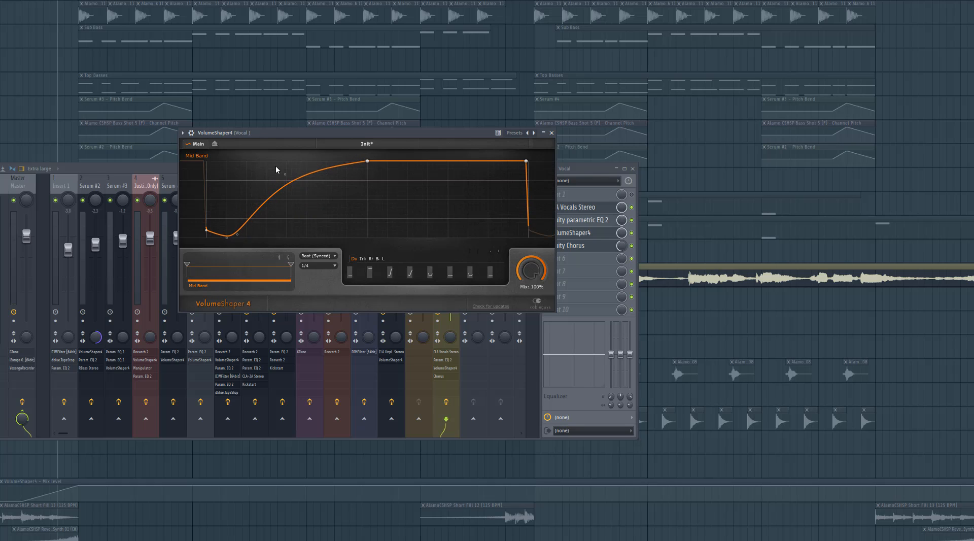
Examine Fruity Chorus on the Vocal track, toggle it to compare the sound, and play the drop with the vocal
left_click(567, 245)
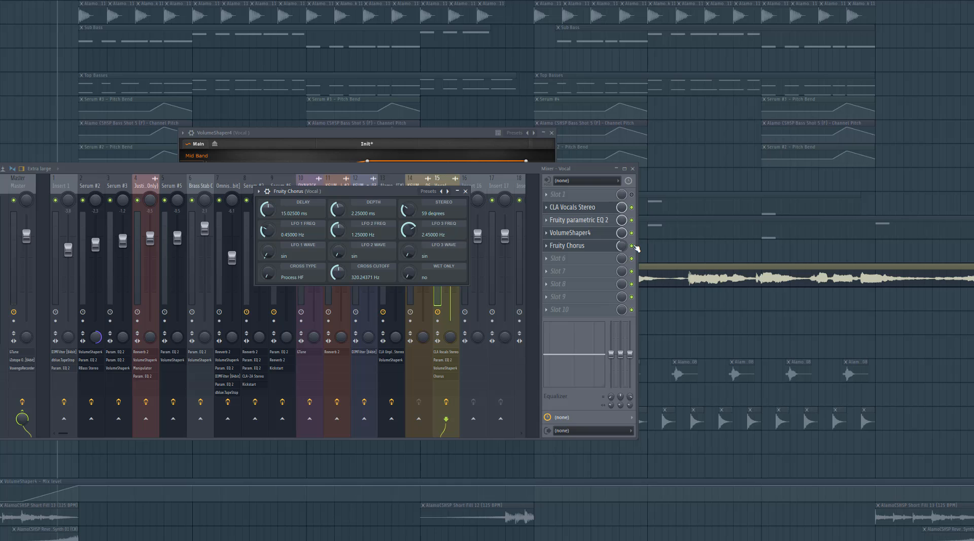
left_click(632, 245)
key("space")
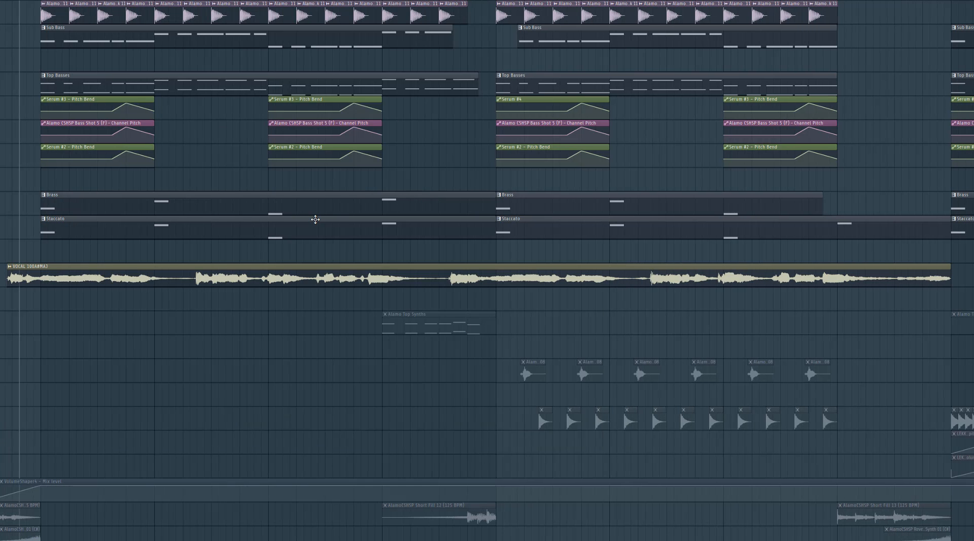
key("space")
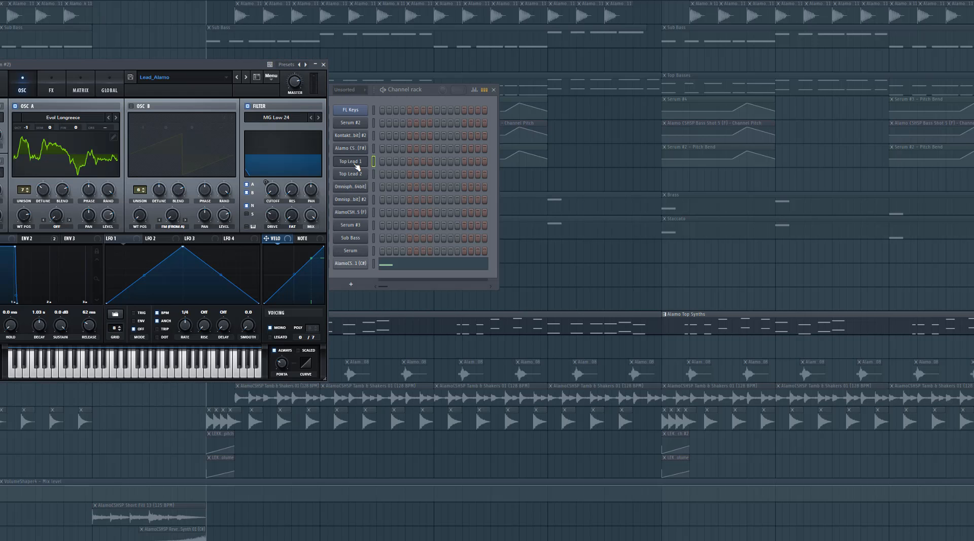
Show the Top Lead 2 synth and examine the Top Lead 1 melody notes in the piano roll
left_click(355, 174)
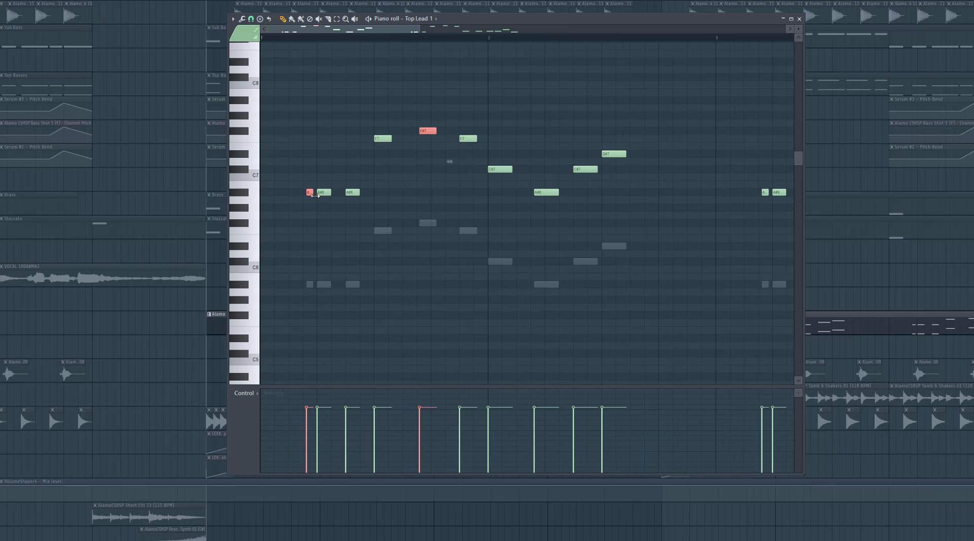
scroll(278, 173, "up", 2)
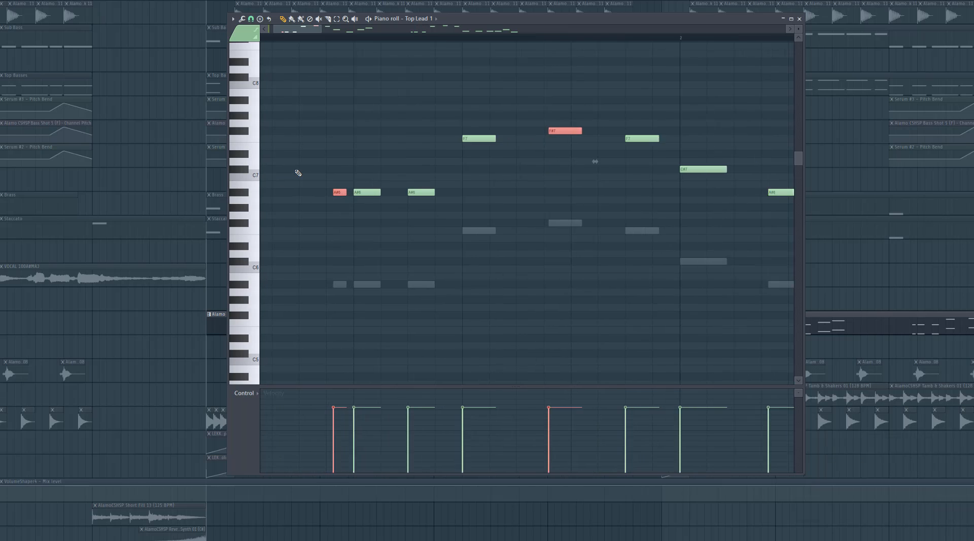
Inspect the timing of the opening notes and the full four-bar melody of Top Lead 1, and close its piano roll
scroll(298, 172, "down", 1)
scroll(420, 181, "up", 2)
scroll(355, 185, "down", 2)
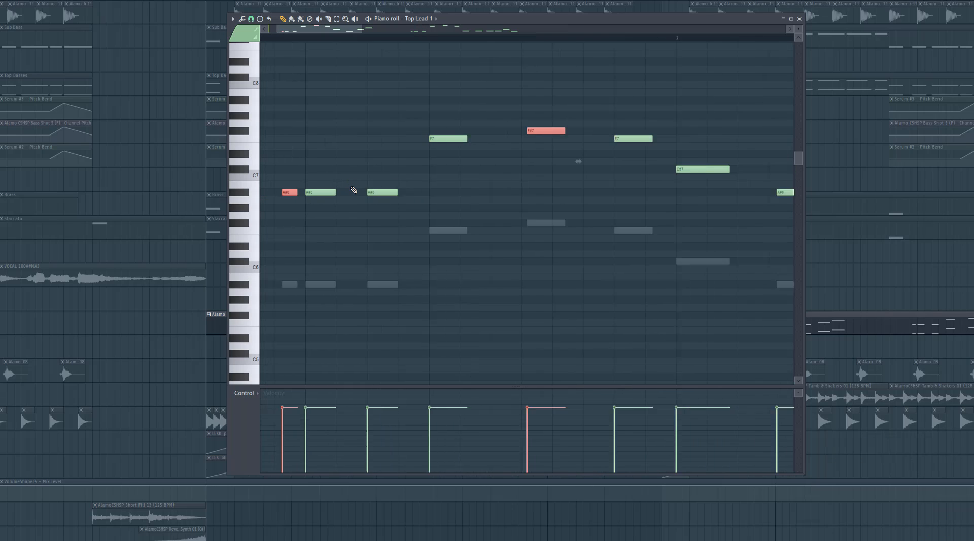
scroll(304, 192, "down", 2)
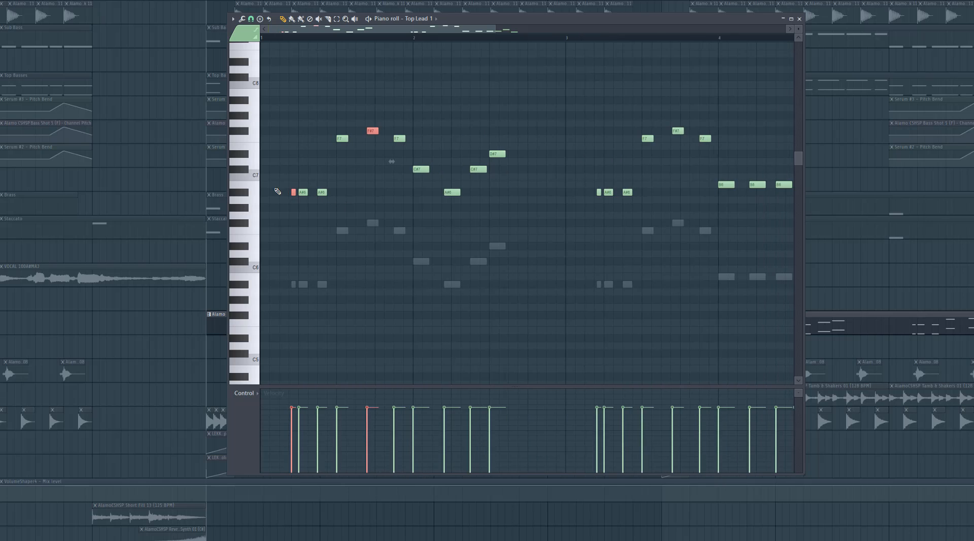
scroll(311, 199, "up", 3)
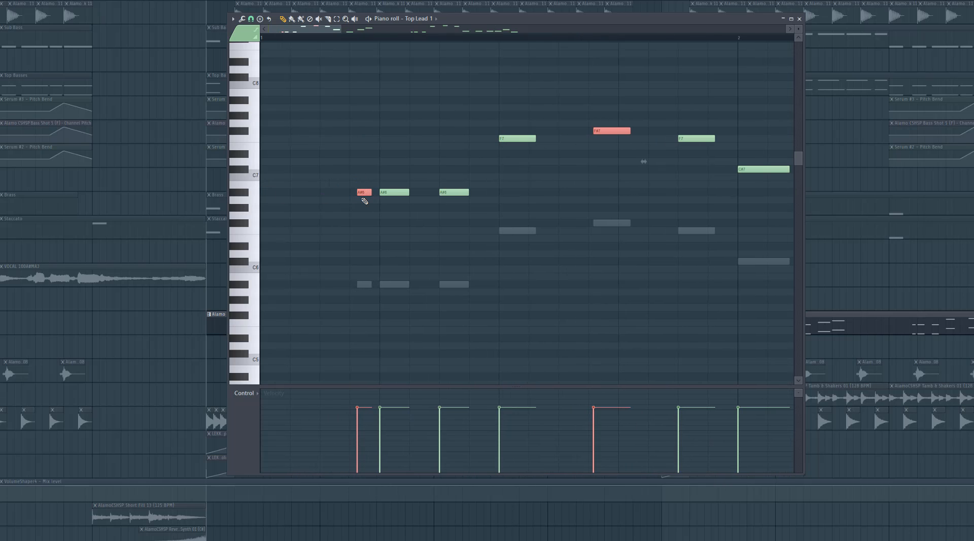
scroll(361, 192, "up", 2)
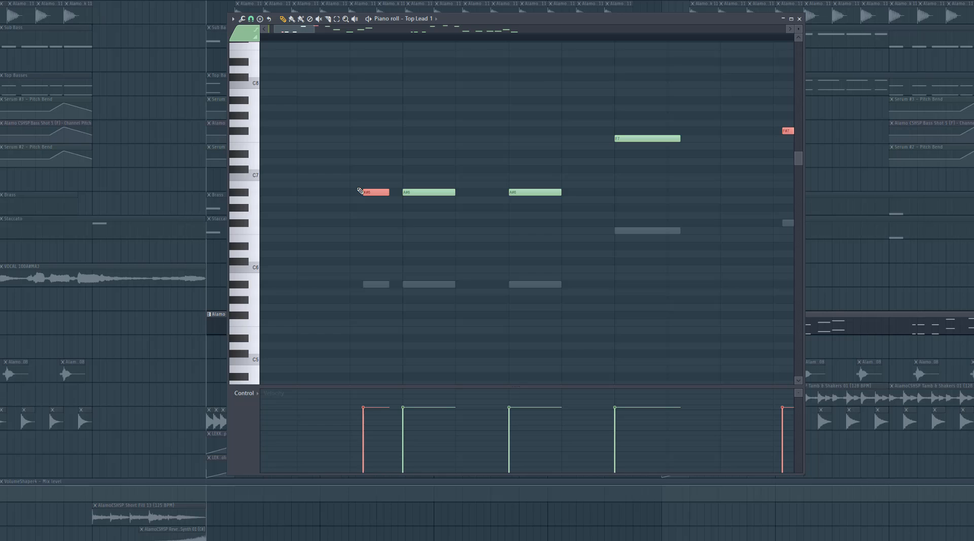
scroll(358, 188, "down", 5)
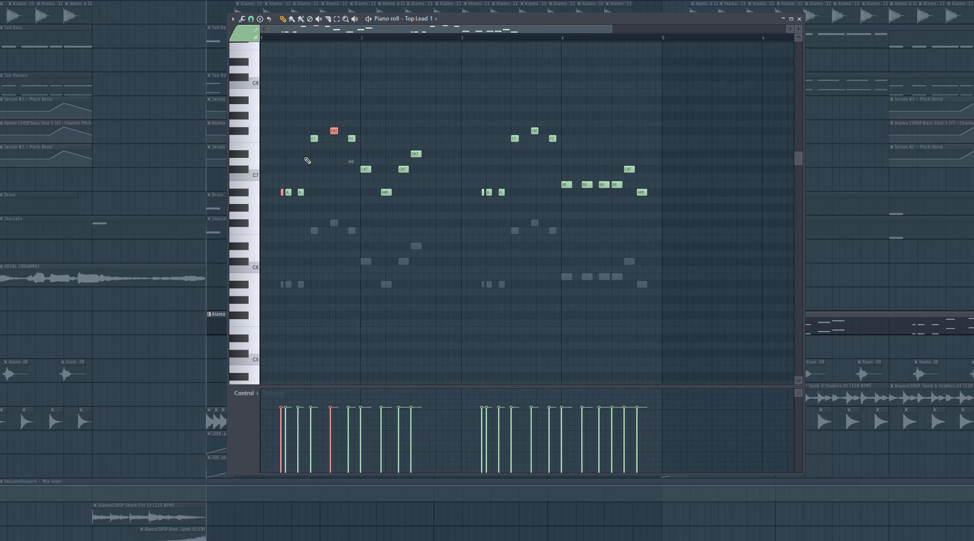
key("F7")
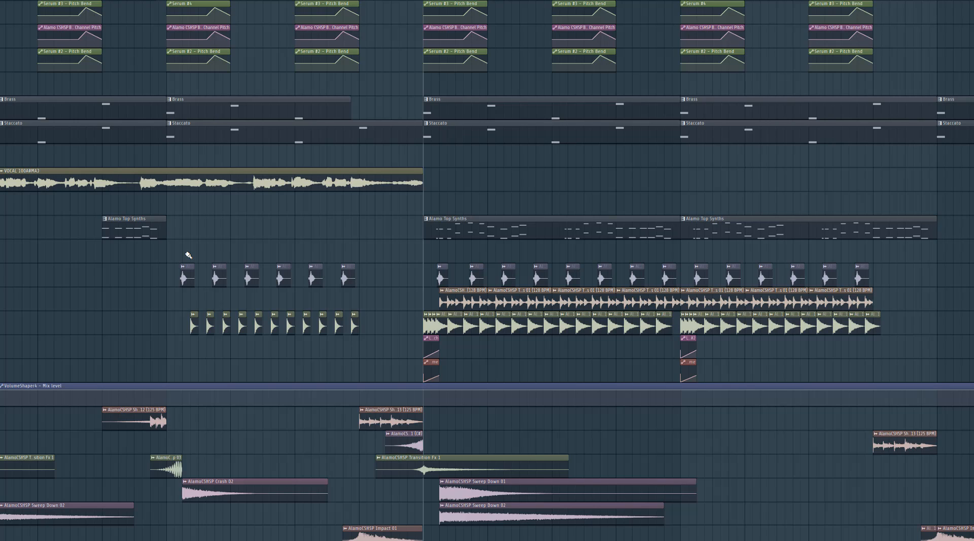
Review the Clap 08 sample settings and play the drop section containing the claps
double_click(187, 274)
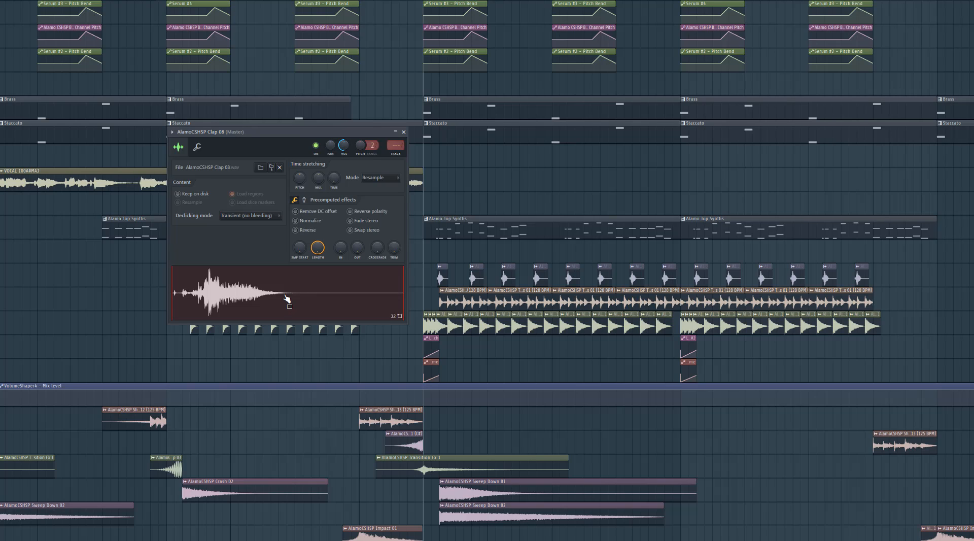
key("Escape")
left_click(169, 1)
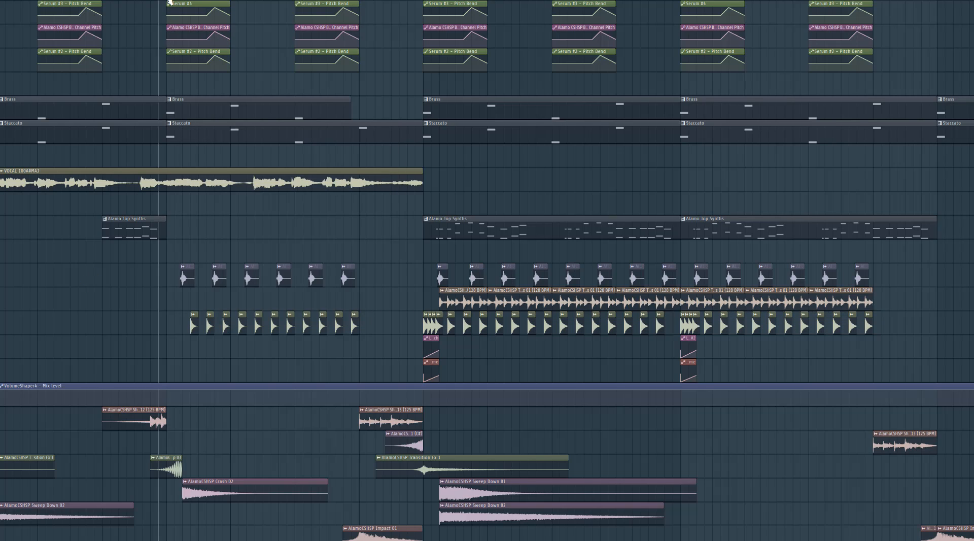
left_click(156, 1)
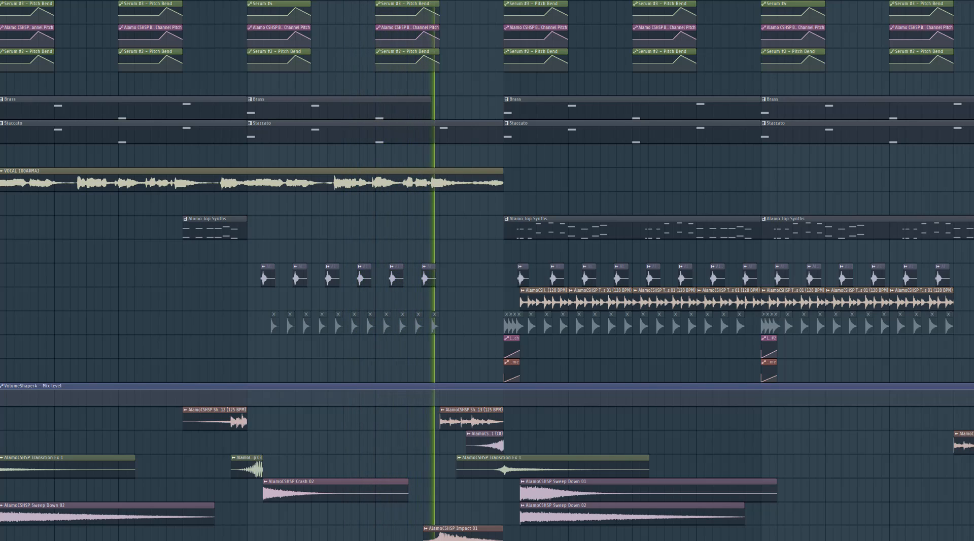
key("space")
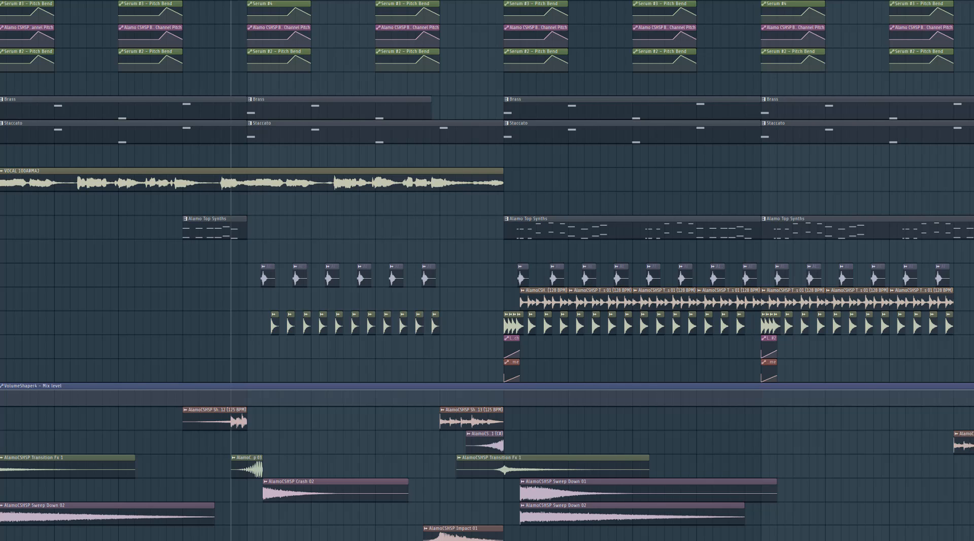
Make the first open hi-hat clip unique and adjust the fade-out of its Open Hi Hat 01 sample
scroll(324, 318, "left", 2)
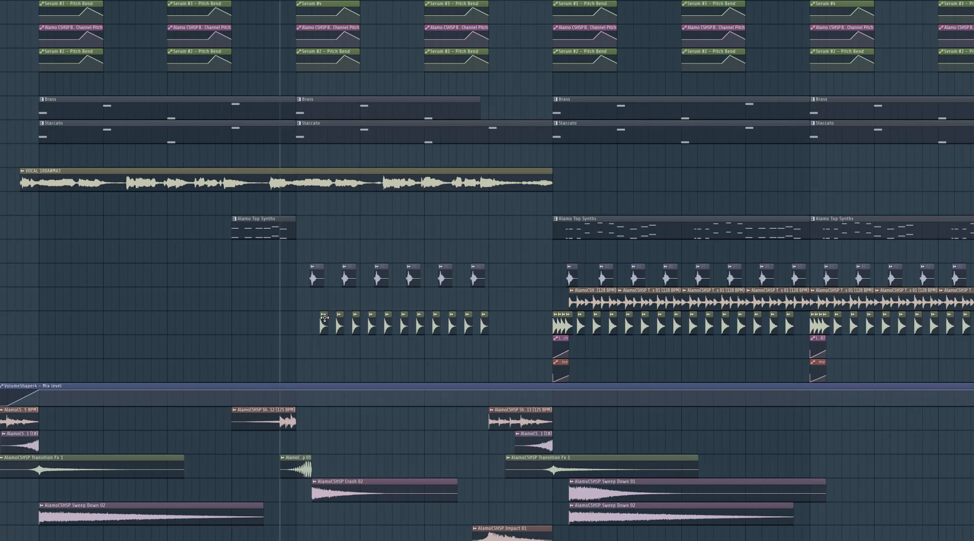
scroll(324, 317, "down", 4)
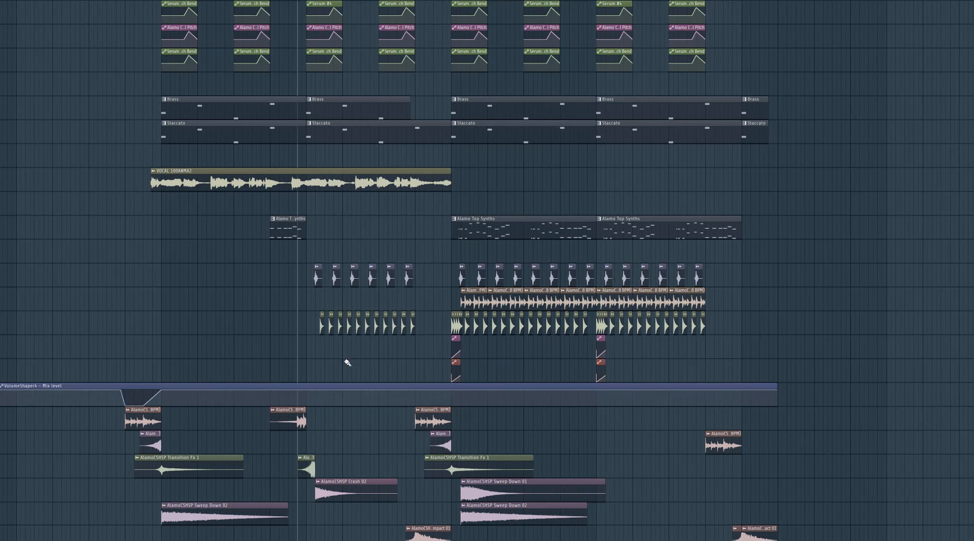
scroll(347, 363, "up", 4)
scroll(298, 327, "down", 2)
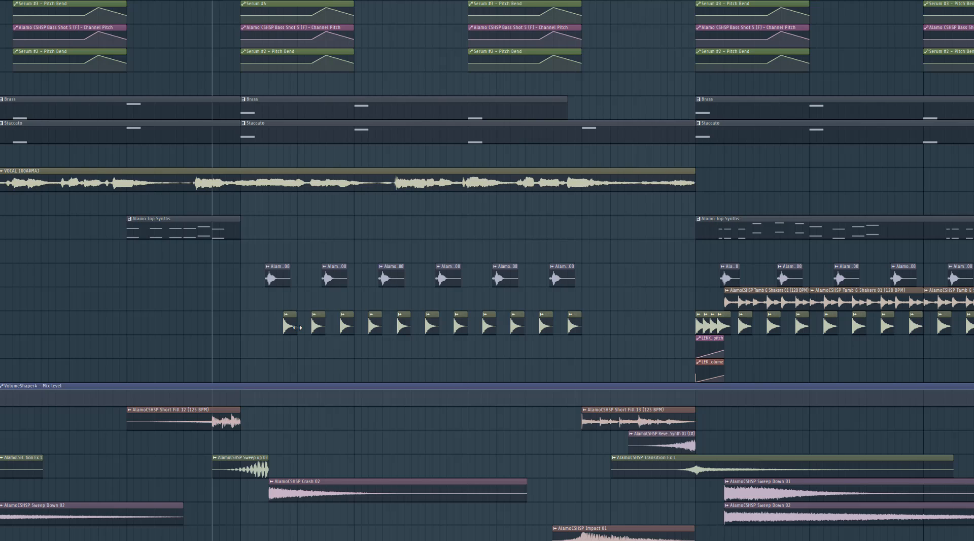
double_click(294, 327)
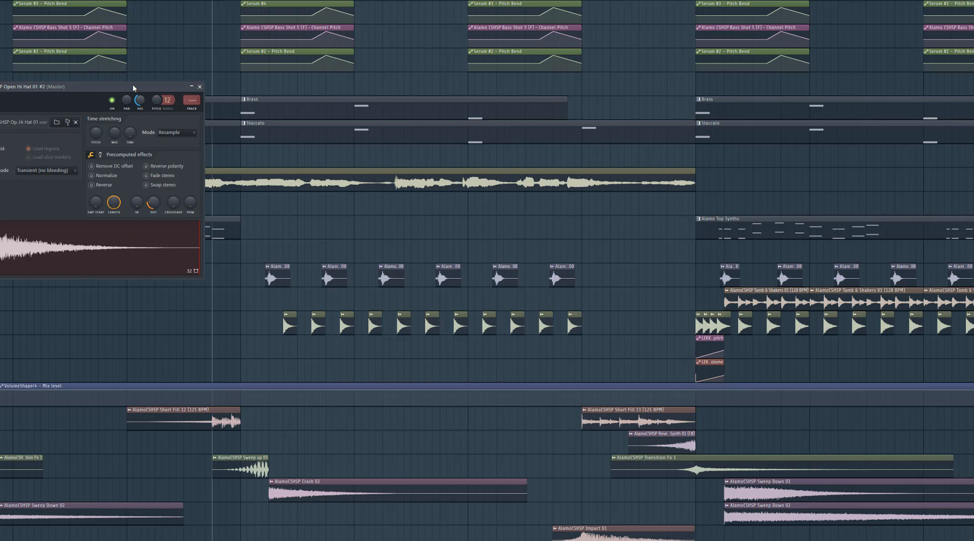
left_click_drag(133, 87, 469, 220)
right_click(286, 320)
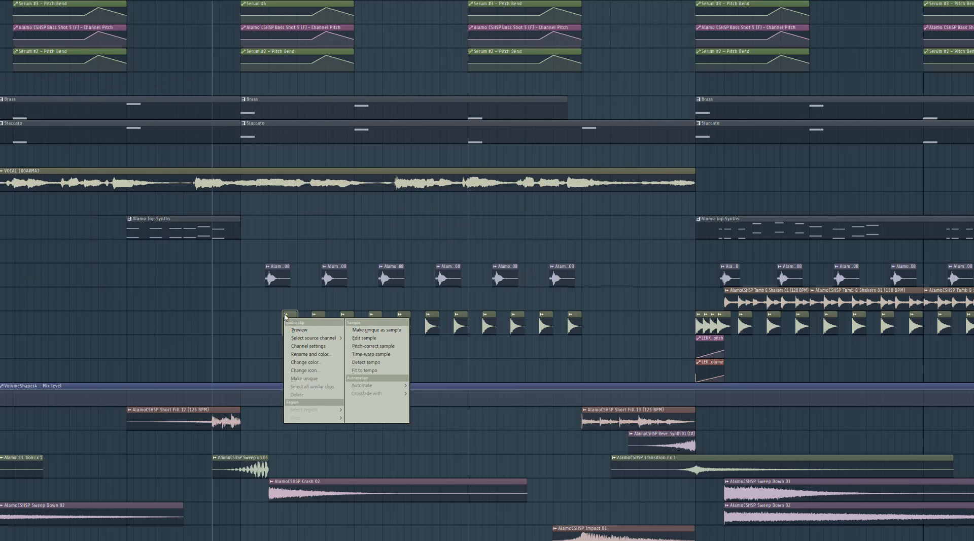
left_click(313, 379)
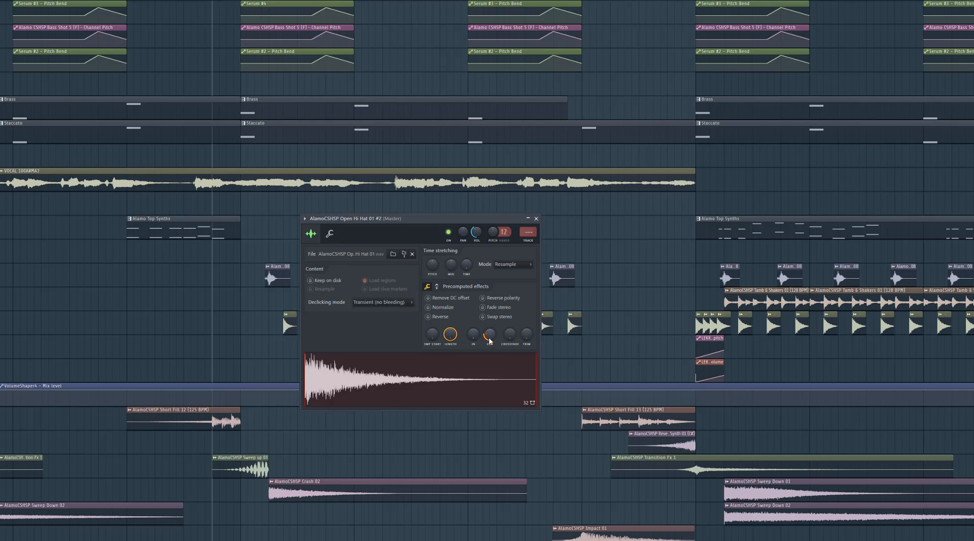
mouse_move(489, 334)
left_mouse_down()
mouse_move(489, 309)
mouse_move(489, 338)
left_mouse_up()
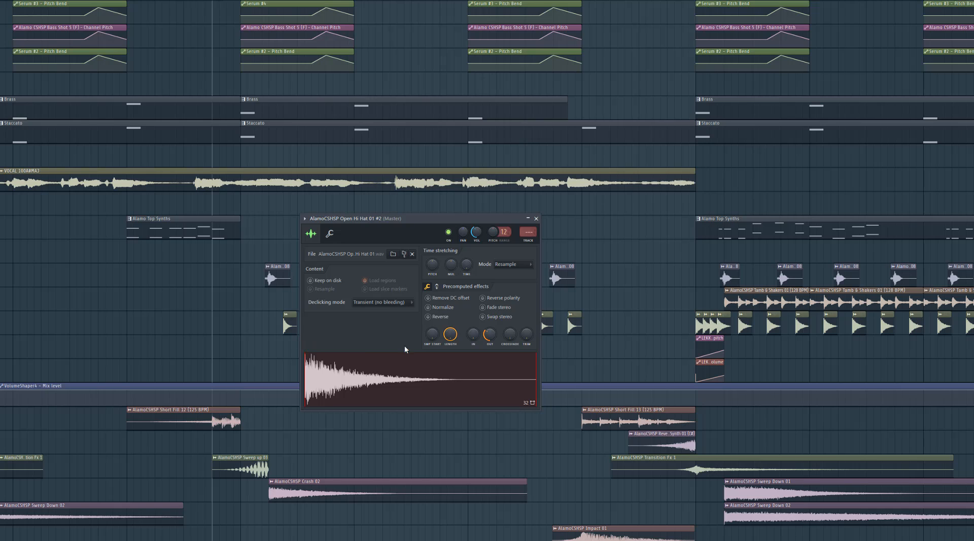
Close the hi-hat sample settings and play the drop from just before the first clap and open hi-hat
key("Escape")
left_click(258, 1)
key("space")
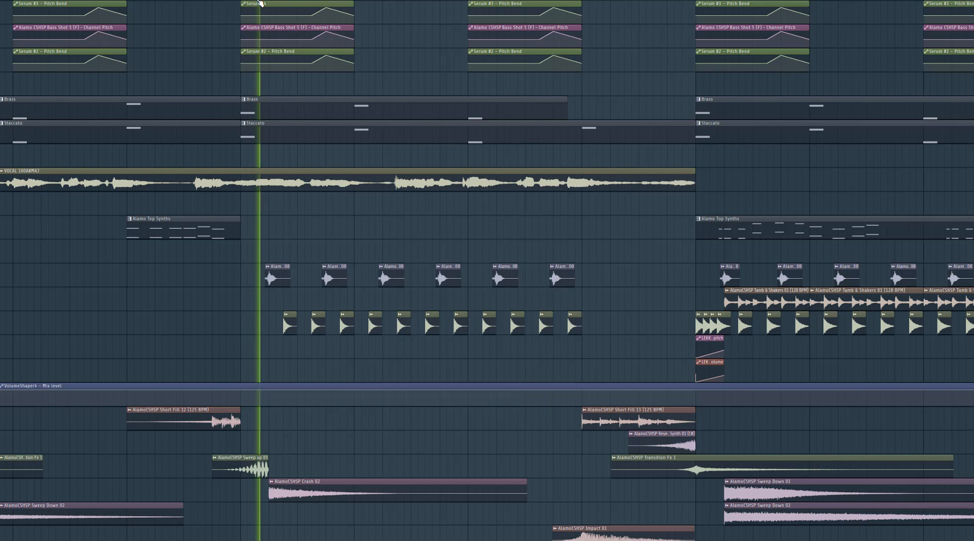
key("space")
Examine the rapid hi-hats with their LEKKER pitch and volume automation at the second half of the drop, and play that section
scroll(344, 278, "down", 2)
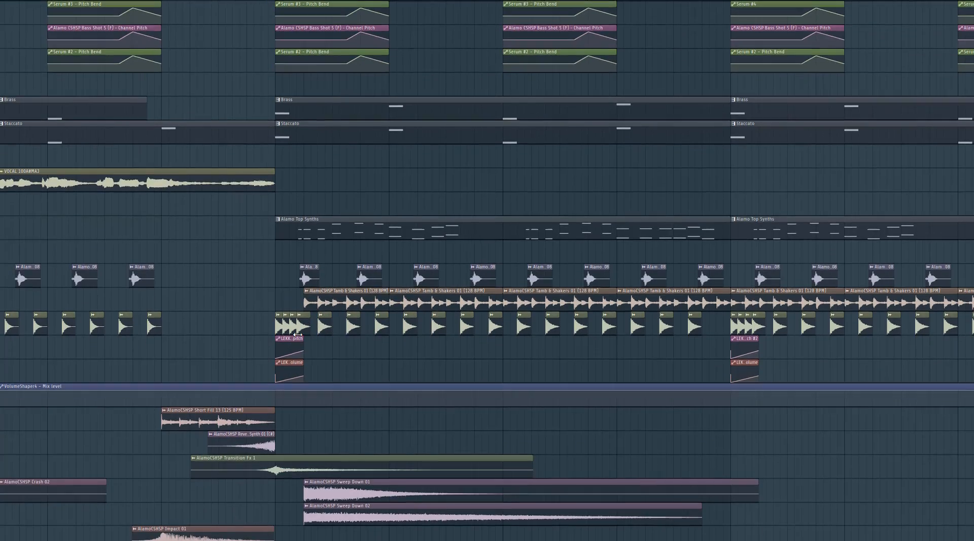
scroll(297, 335, "up", 2)
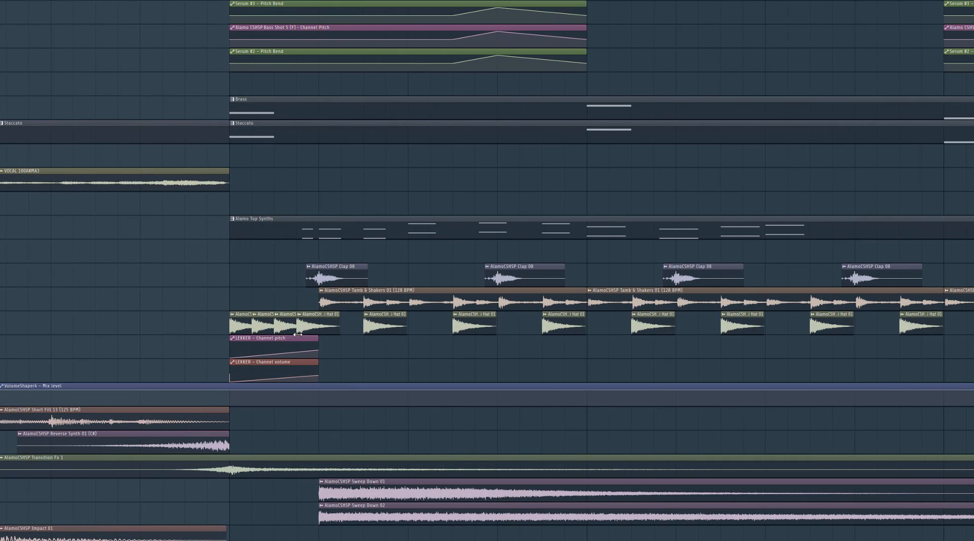
key("space")
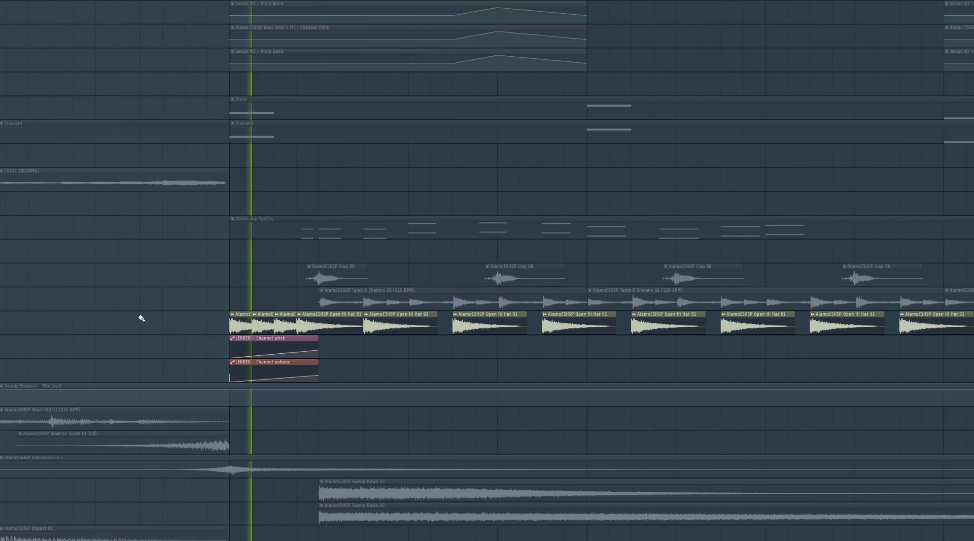
key("space")
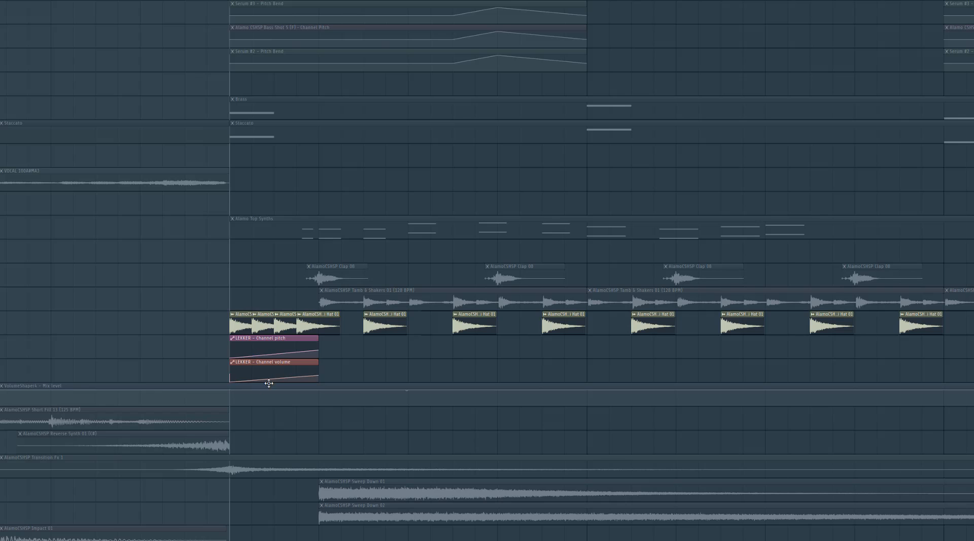
key("space")
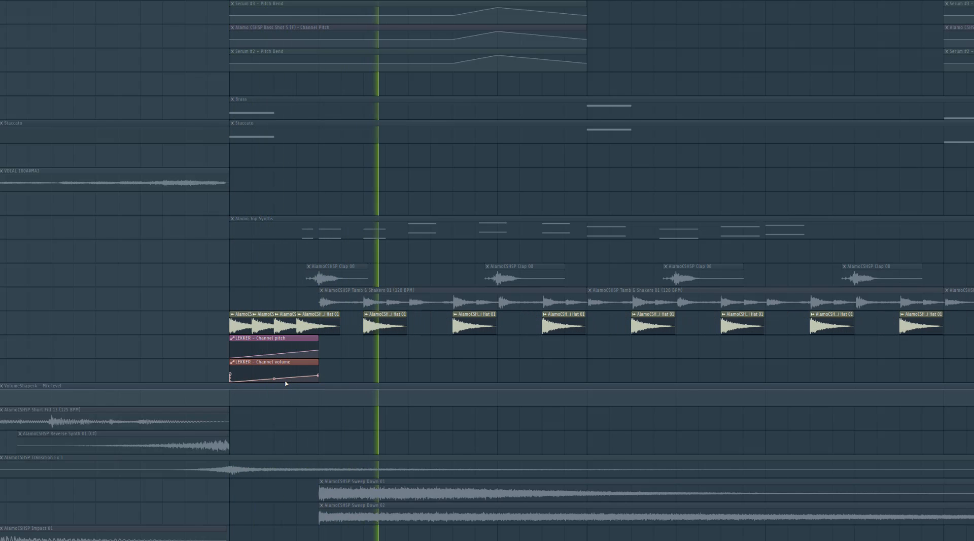
Play the second half of the drop with the drums, basses, brass and top synths together
scroll(356, 155, "down", 3)
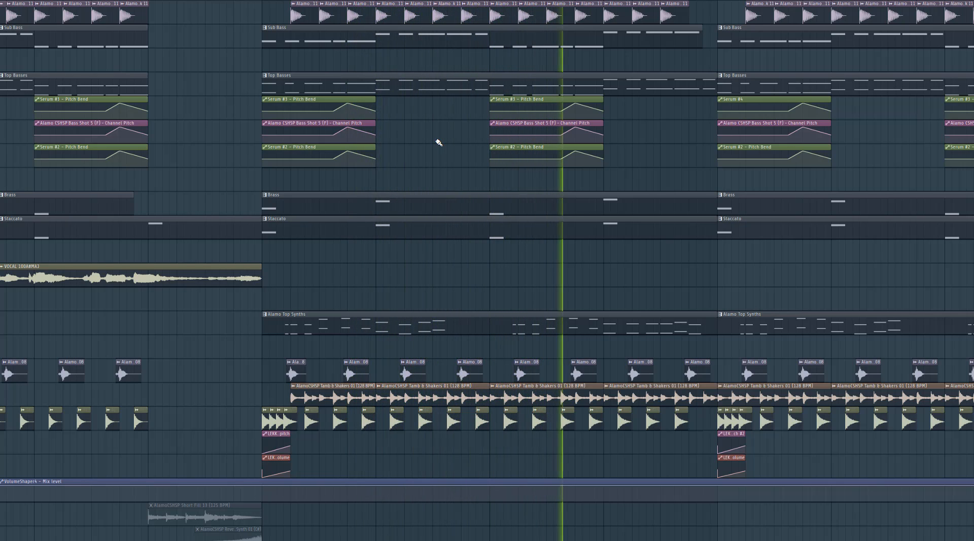
scroll(603, 197, "down", 6)
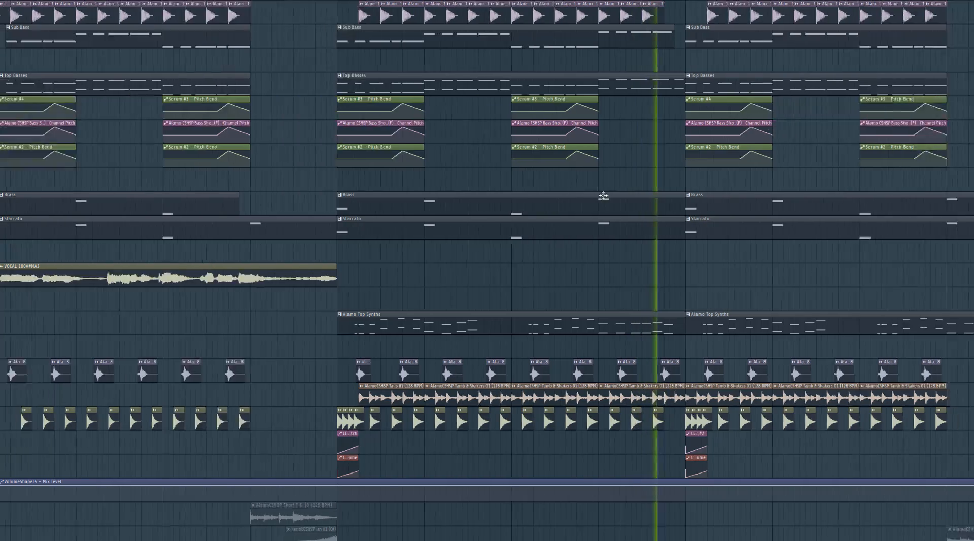
key("space")
Replay the drop from just before the first Alamo Top Synths clip
scroll(654, 323, "up", 1)
scroll(602, 319, "up", 3)
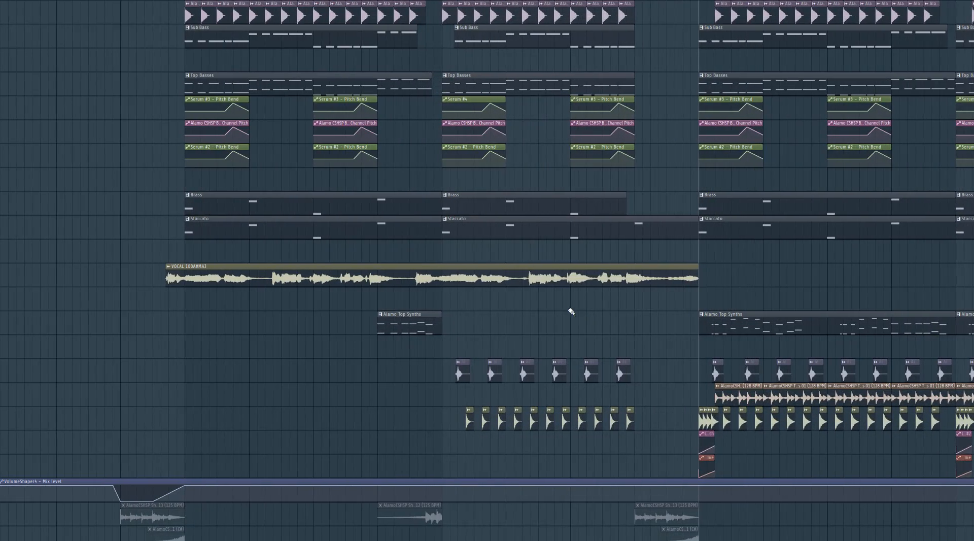
scroll(509, 274, "down", 3)
scroll(509, 274, "up", 3)
left_click(357, 1)
key("space")
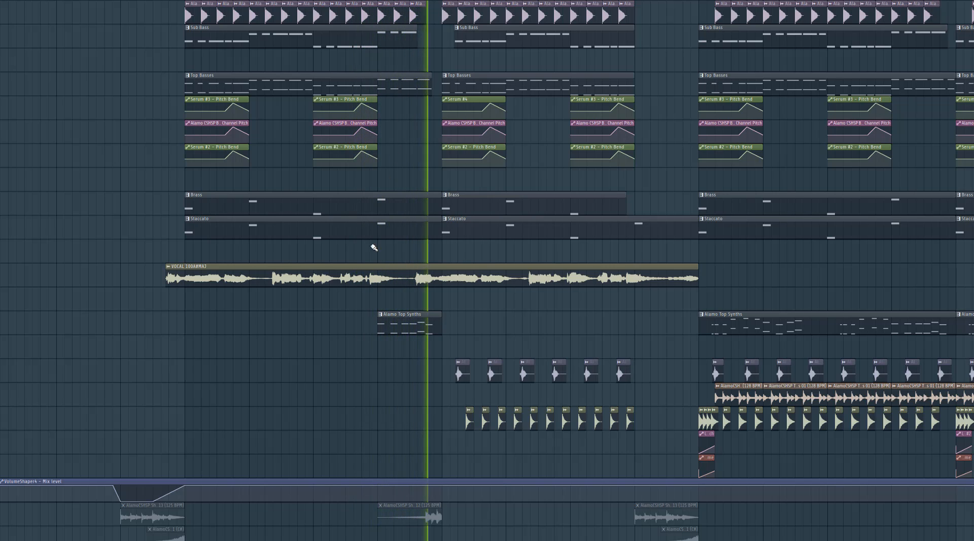
key("space")
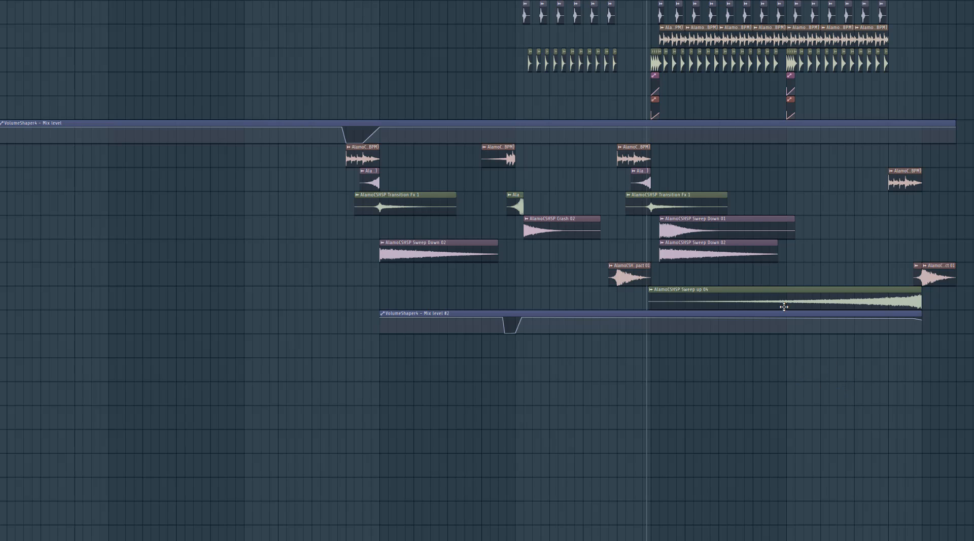
Inspect the Crash 02 and Short Fill 12 samples among the transition effects
scroll(776, 294, "up", 4)
double_click(671, 231)
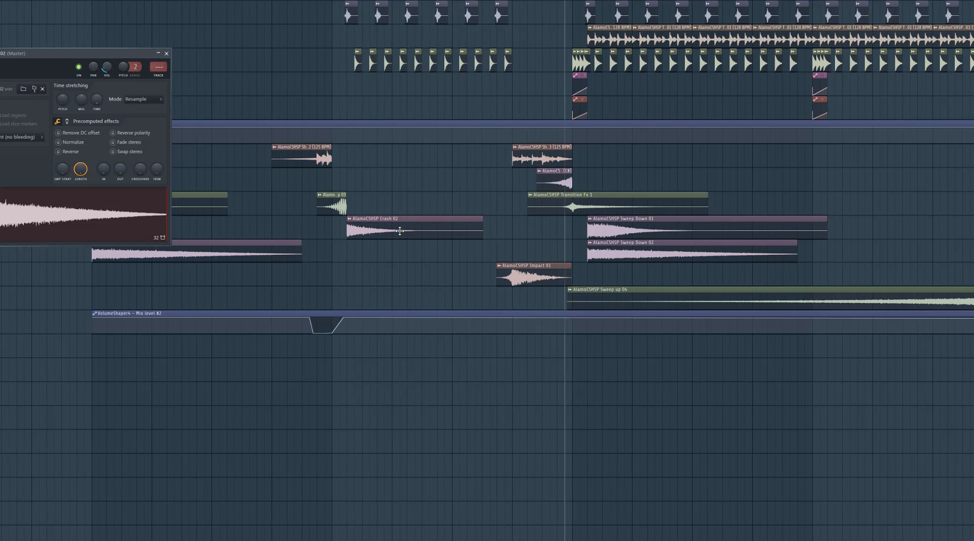
double_click(296, 155)
key("Escape")
scroll(240, 28, "down", 3)
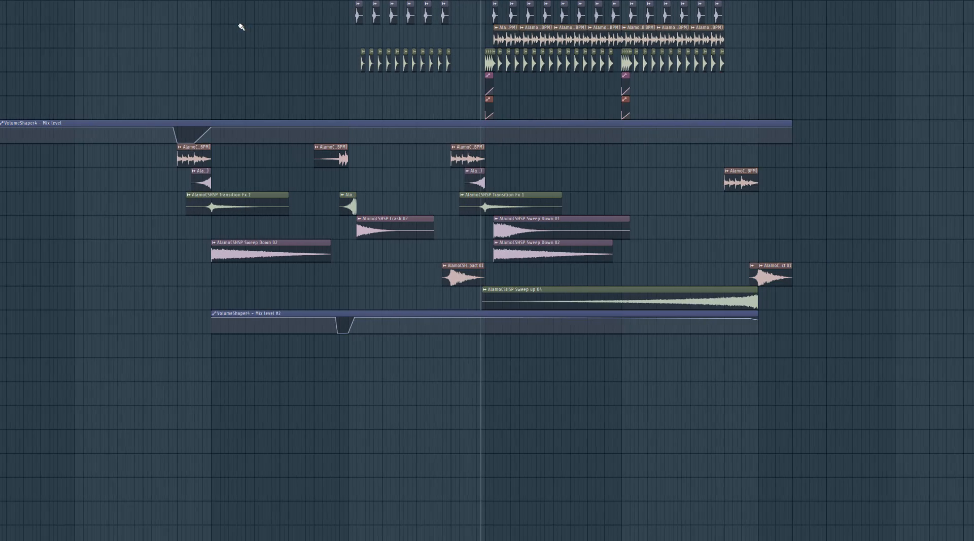
Play the transition effects from the short fill leading into the drop
scroll(227, 23, "up", 3)
left_click(148, 1)
key("space")
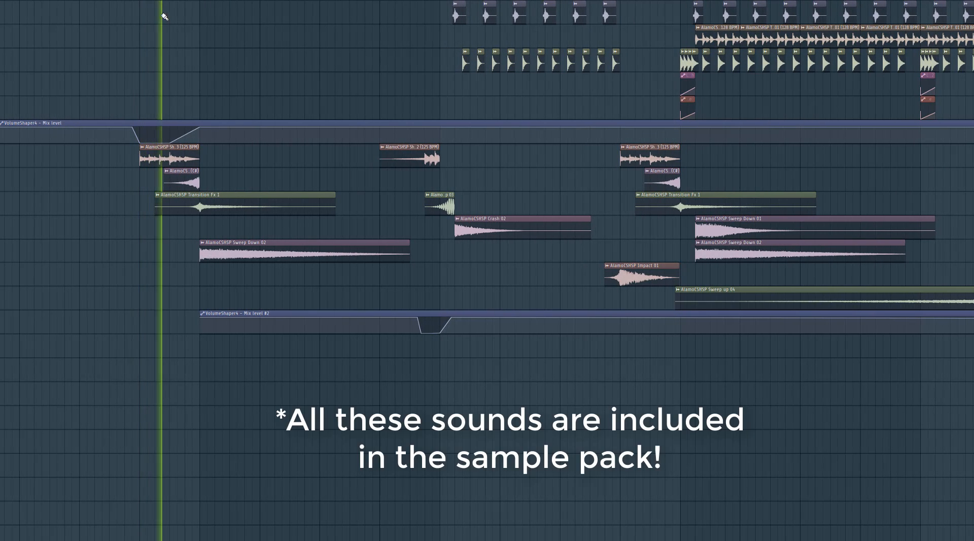
key("space")
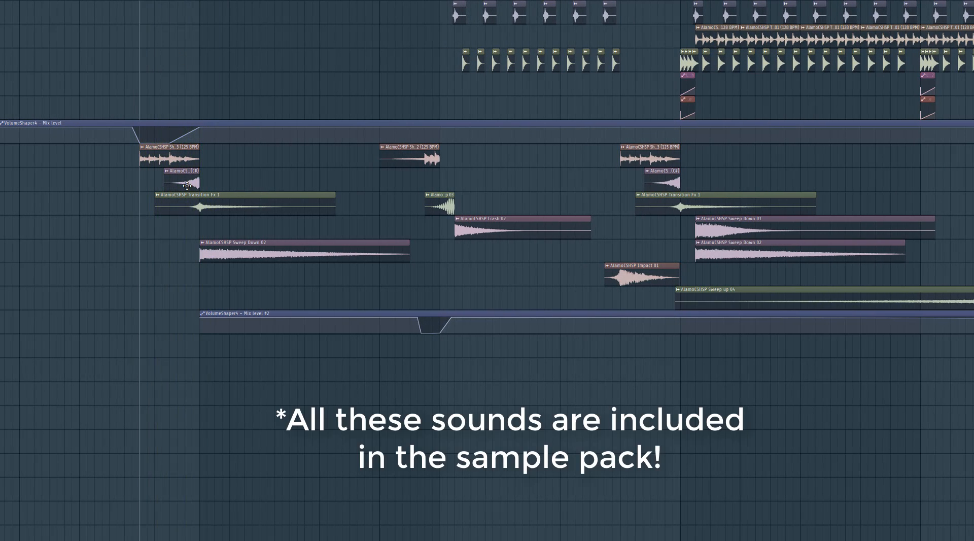
Review the Reverse Synth sample before the drop and replay the transition into the vocal
double_click(186, 185)
key("Escape")
scroll(248, 172, "up", 6)
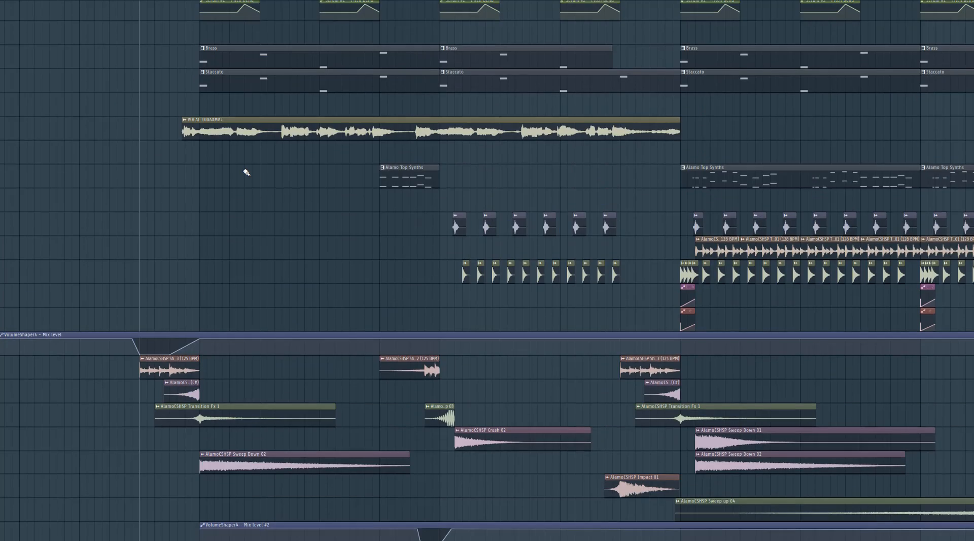
scroll(210, 291, "down", 3)
key("space")
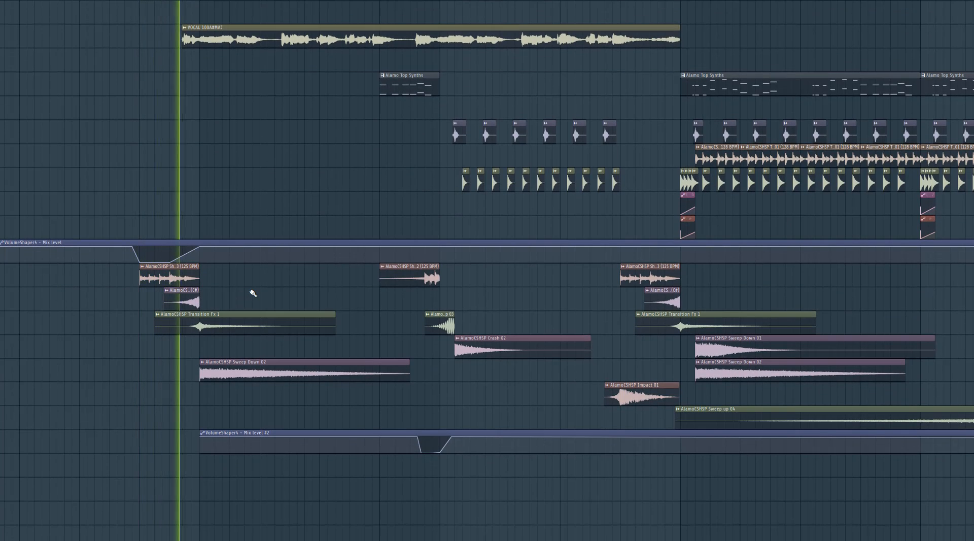
key("space")
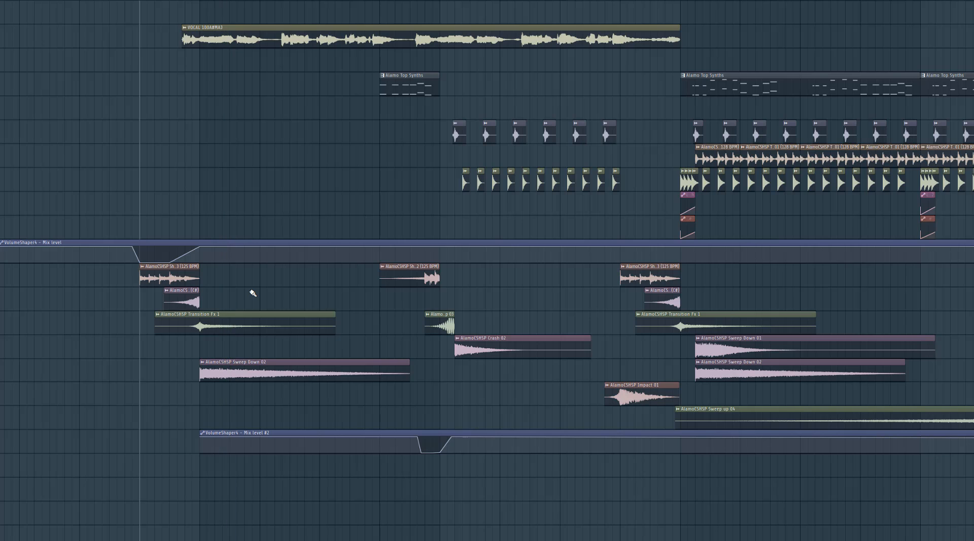